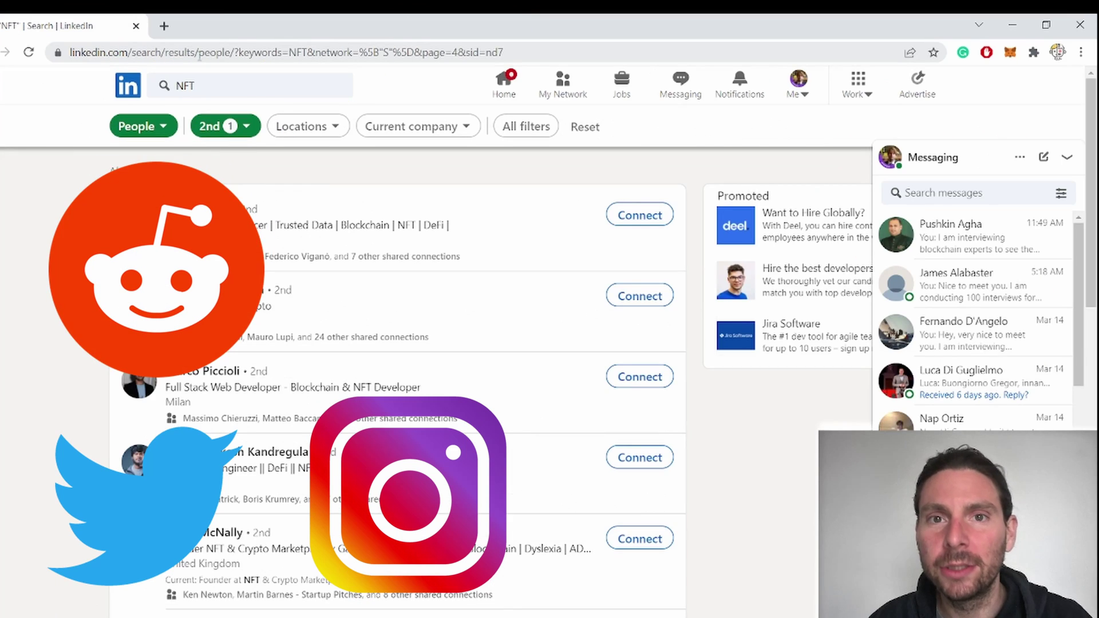
Request connections with the second and third people, pasting the prepared message as a note
click(639, 293)
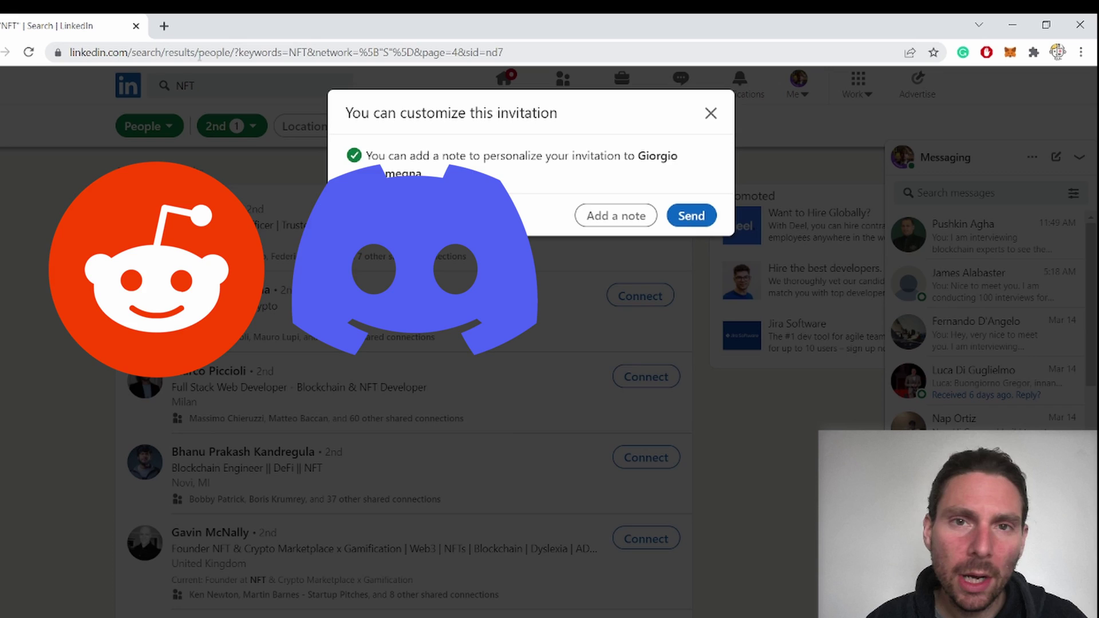
click(616, 216)
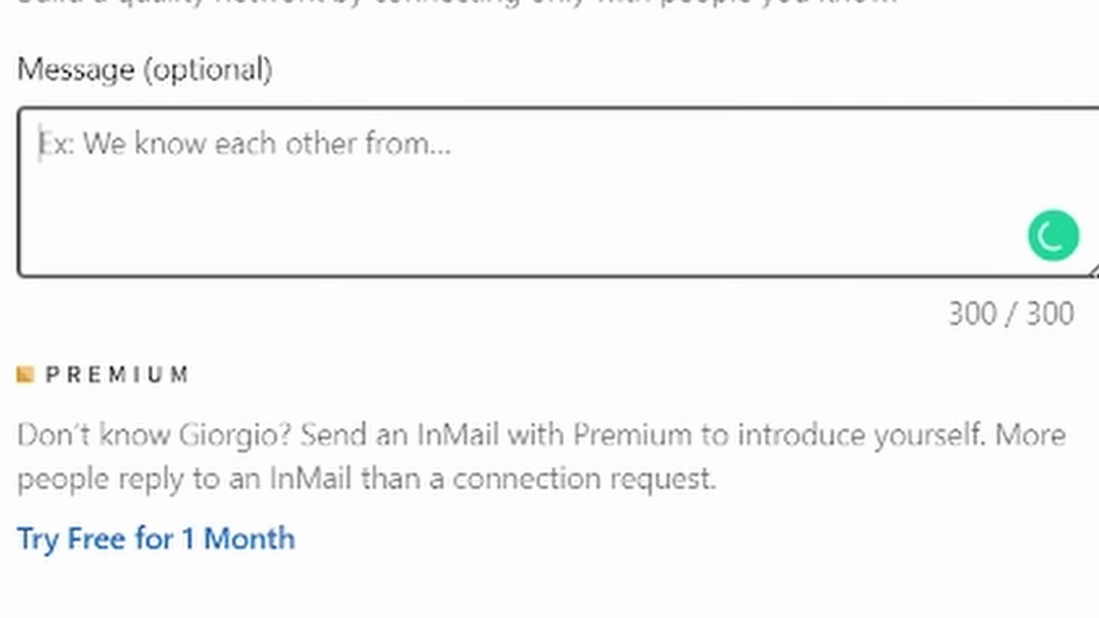
text(Hey, nice to meet you. I am working on this NFT Project https://processlenz.com/nft. Iam reaching out to experts to test the validity of the project before building it. I wanted to ask you if you have any suggestions or a few min for an interview. Thank you.)
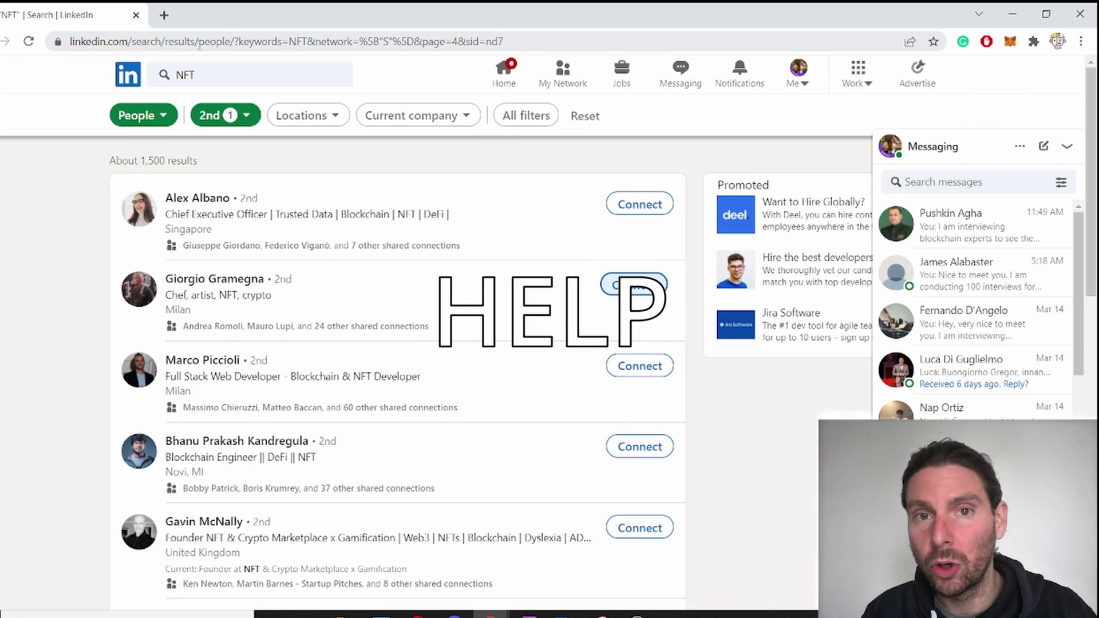
click(639, 366)
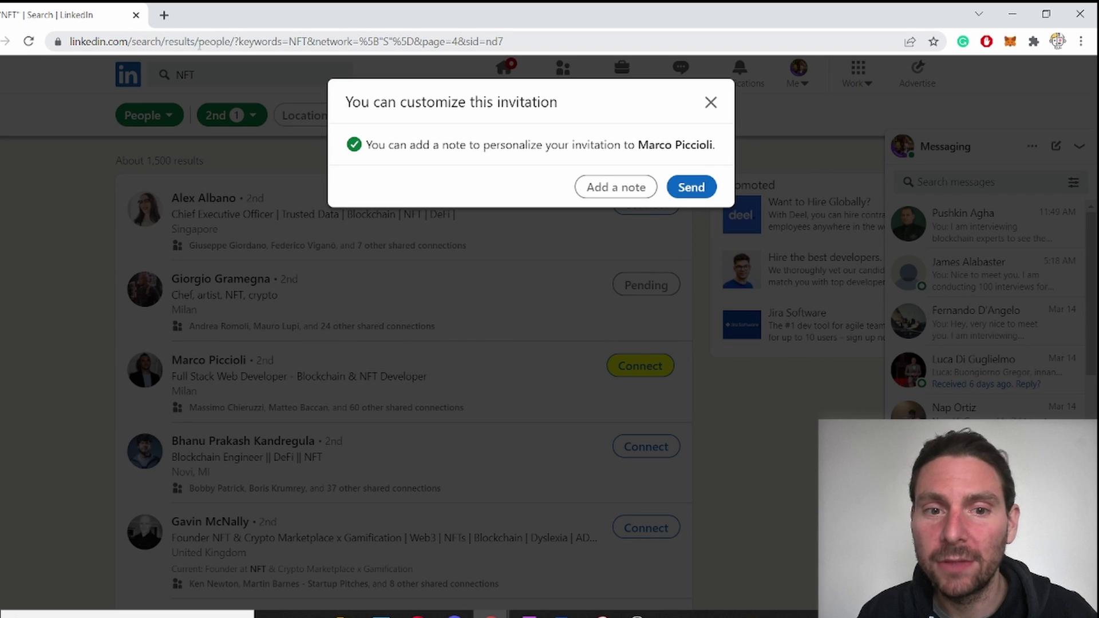
click(616, 187)
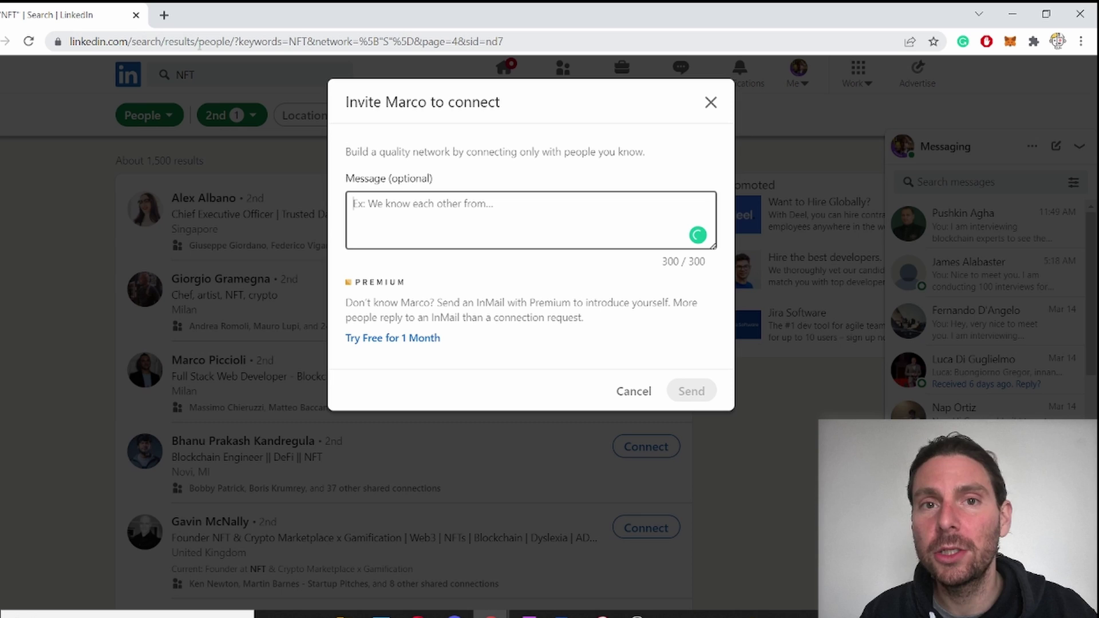
text(Hey, nice to meet you. I am working on this NFT Project https://processlenz.com/nft. Iam reaching out to experts to test the validity of the project before building it. I wanted to ask you if you have any suggestions or a few min for an interview. Thank you)
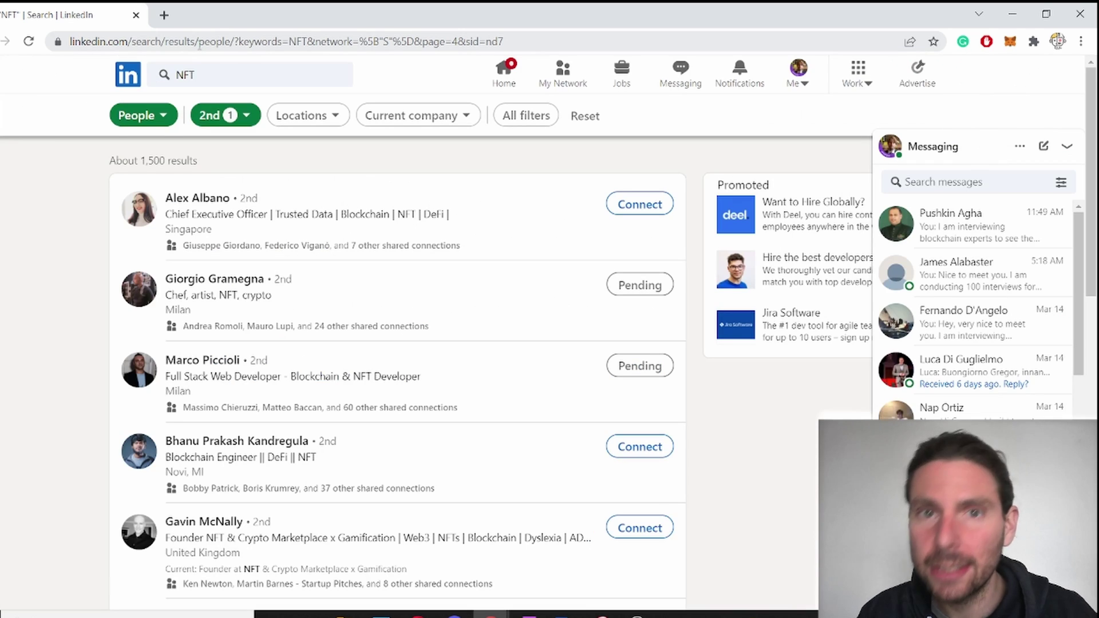
Request connections with the fourth and fifth people, paste the note, and send the invitation
click(639, 447)
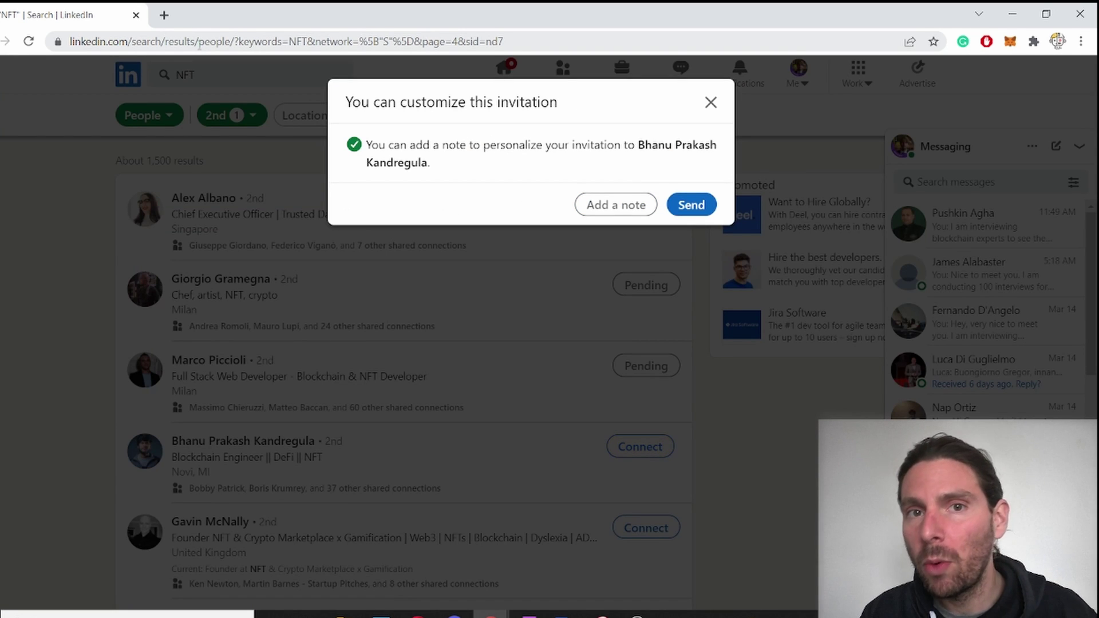
click(616, 204)
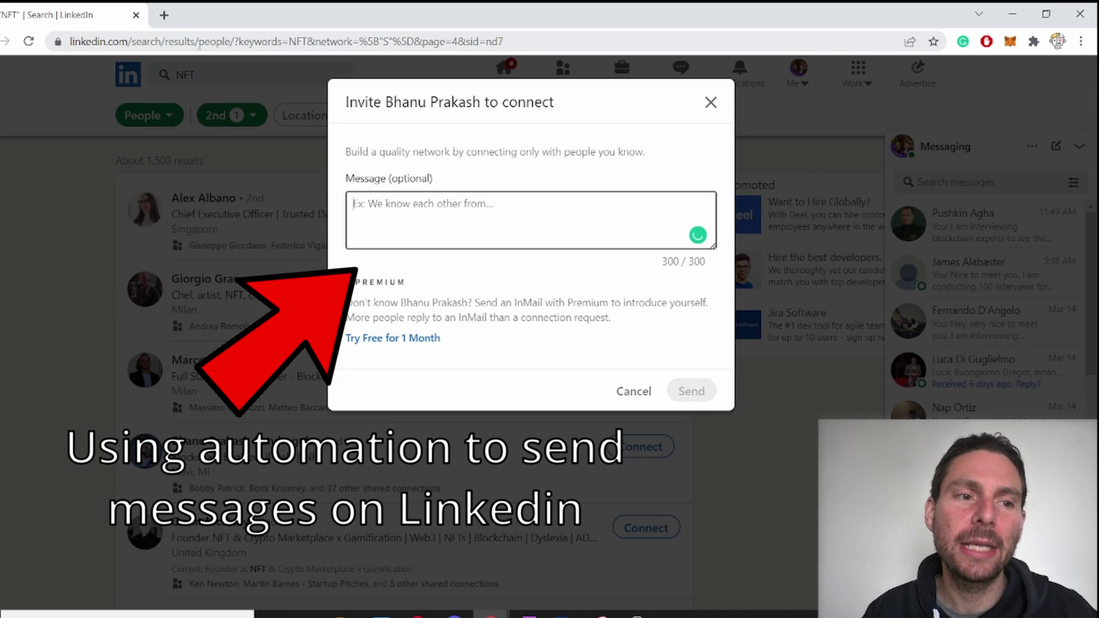
text(Hey, nice to meet you. I am working on this NFT Project https://processlenz.com/nft. Iam reaching out to experts to test the validity of the project before building it. I wanted to ask you if you have any suggestions or a few min for an interview. Thank you)
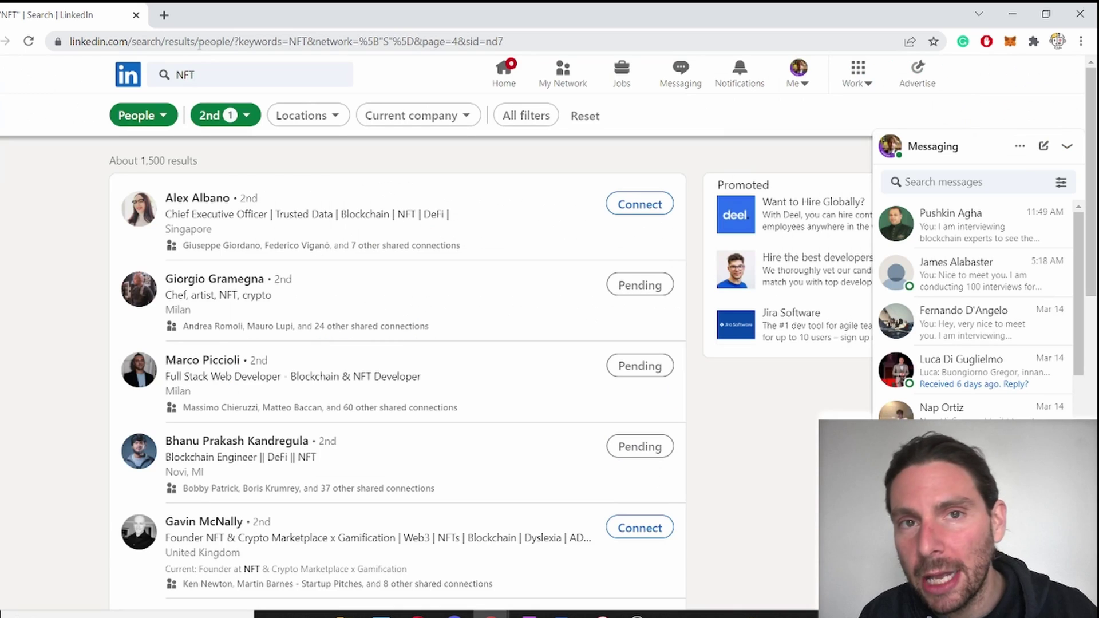
click(640, 528)
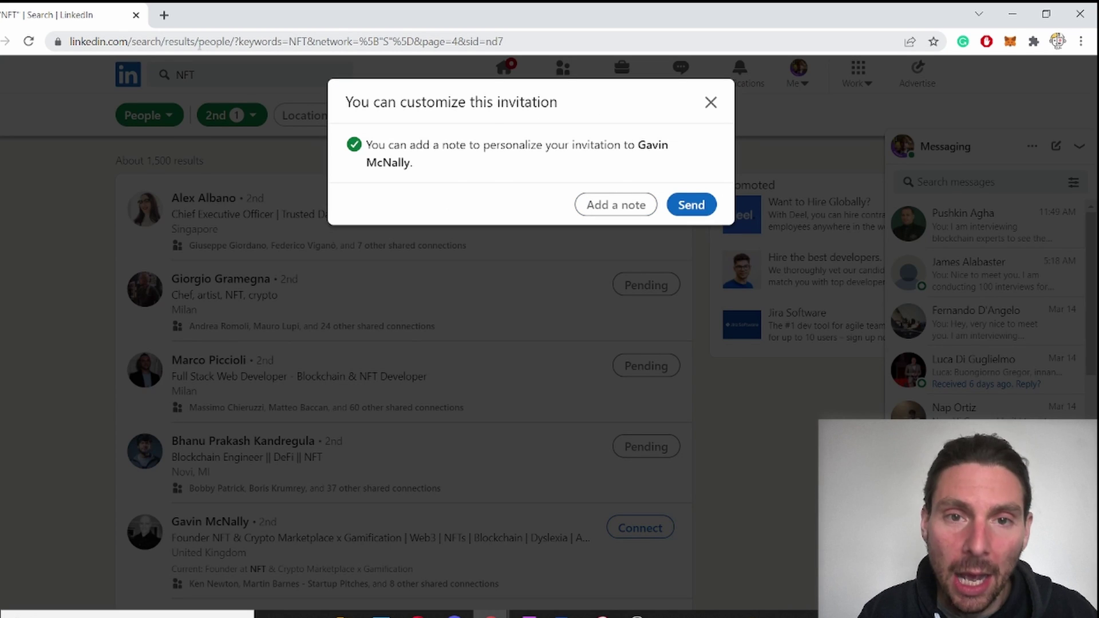
click(617, 204)
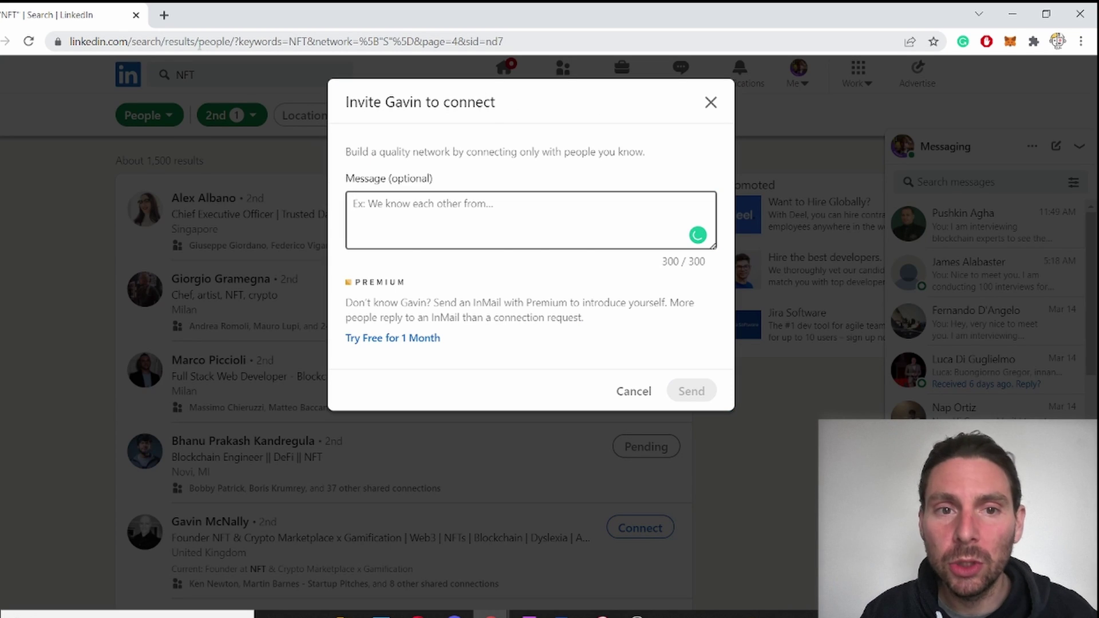
text(Hey, nice to meet you. I am working on this NFT Project https://processlenz.com/nft. Iam reaching out to experts to test the validity of the project before building it. I wanted to ask you if you have any suggestions or a few min for an interview. Thank you)
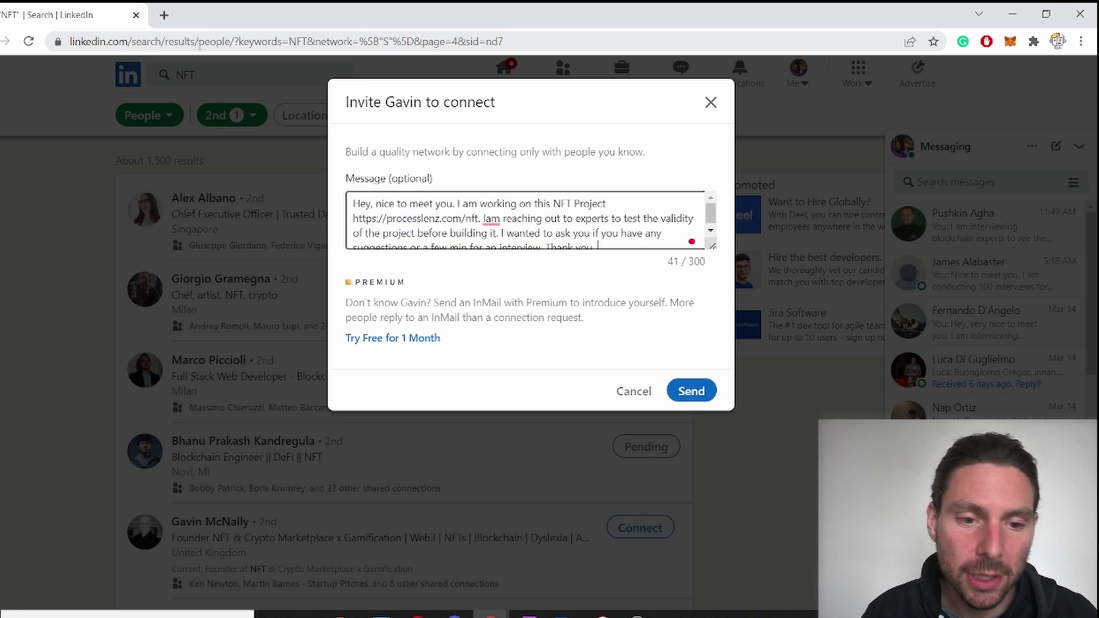
click(692, 391)
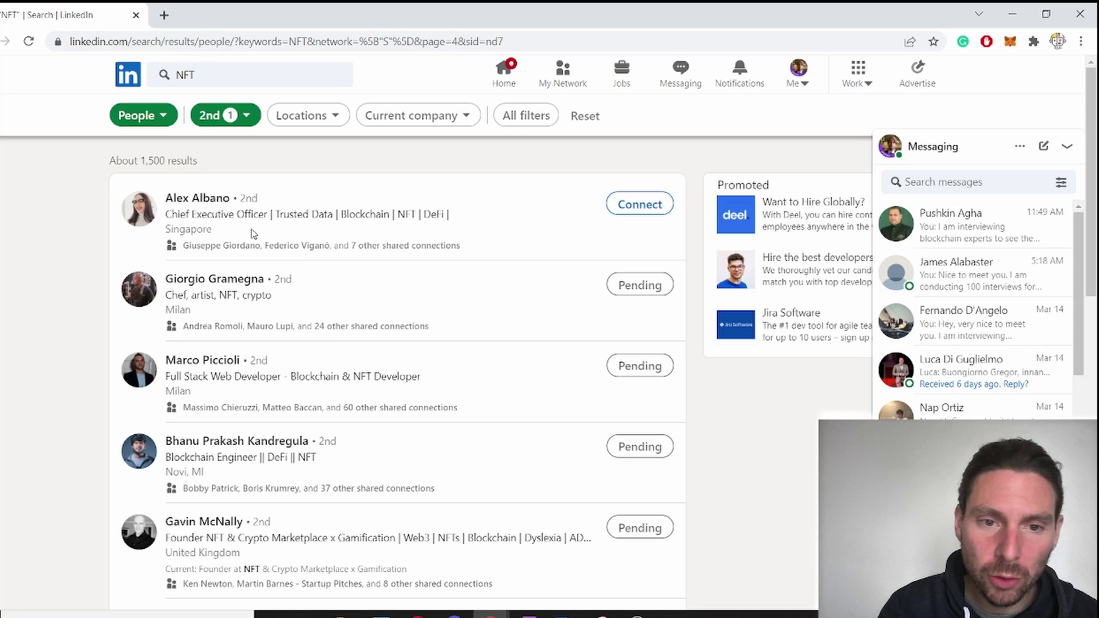
key(Tab)
key(Return)
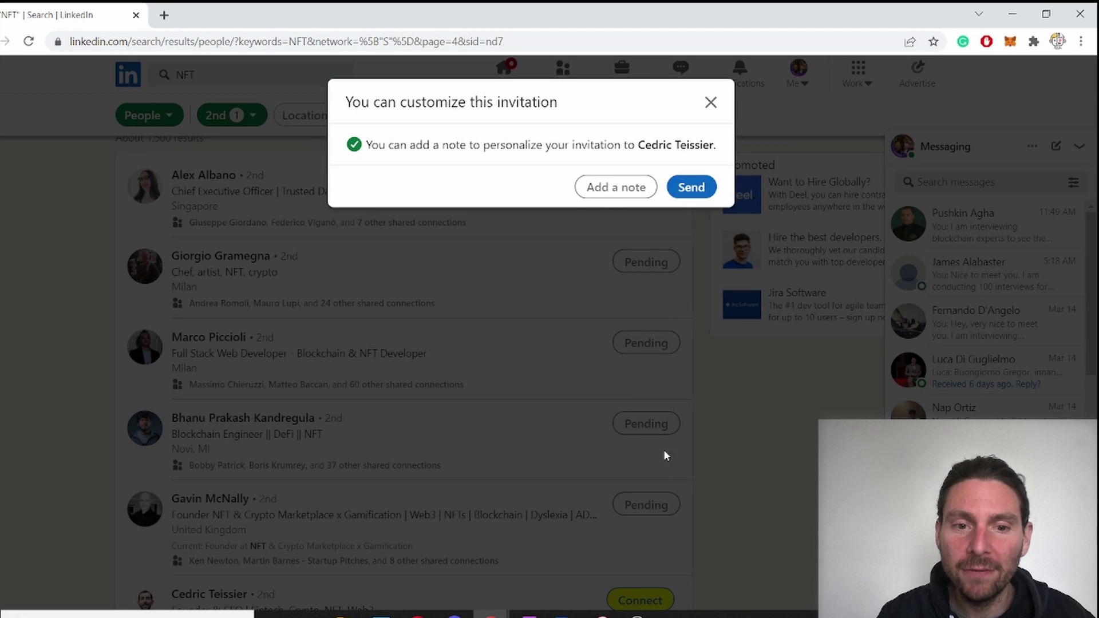
Bring the 'Connect to linkedin from link' flow editor forward and stop the running flow
mouse_move(567, 611)
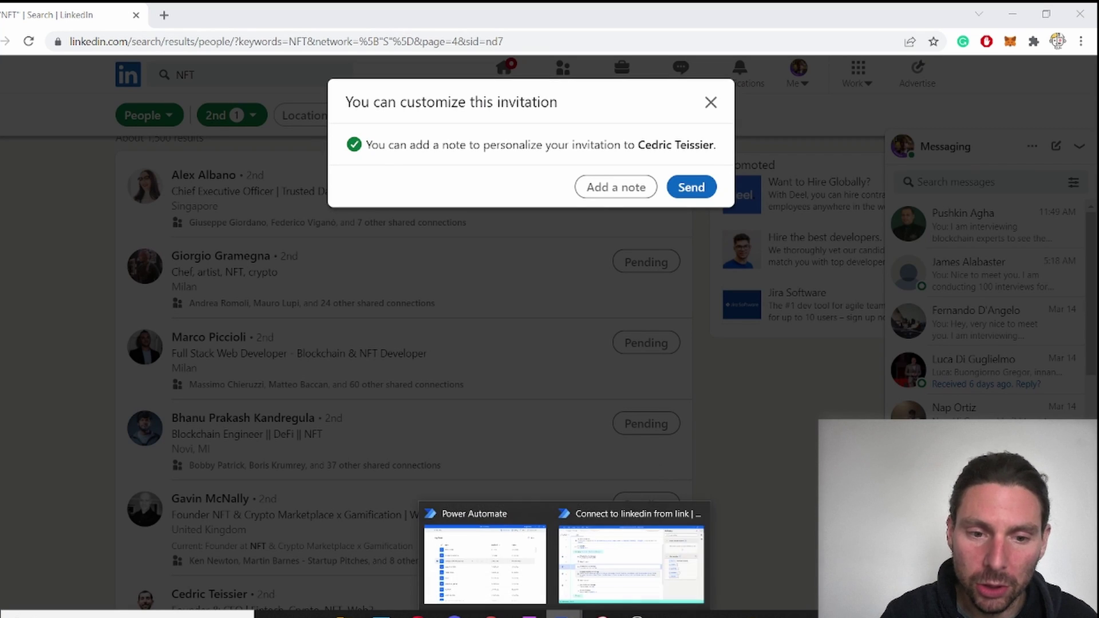
click(652, 547)
click(86, 45)
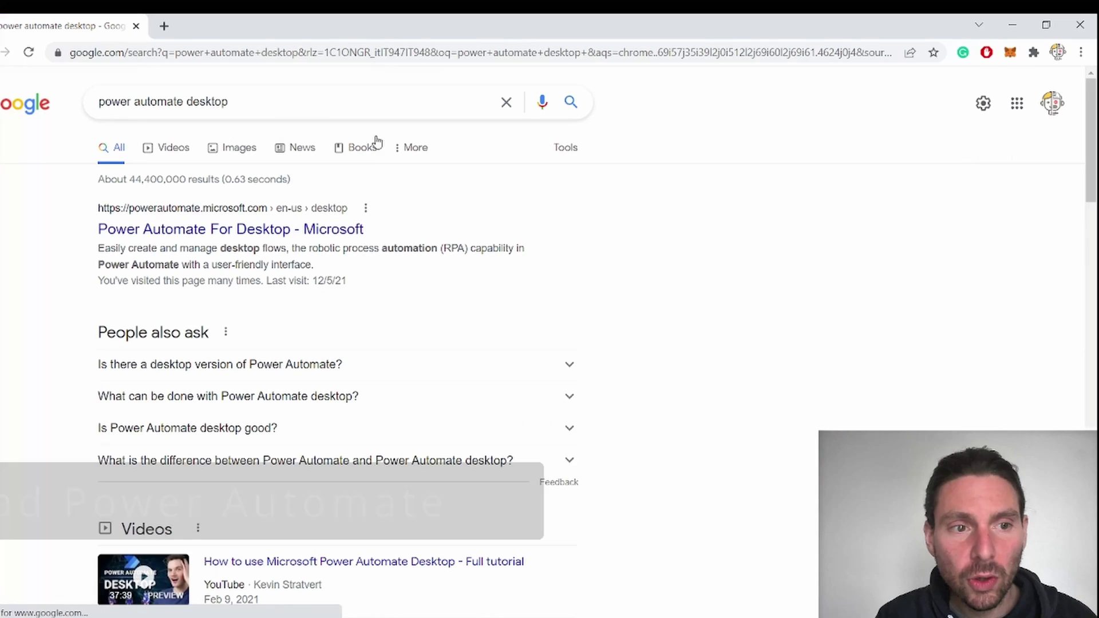
Open the 'Power Automate For Desktop - Microsoft' result from Google
click(177, 229)
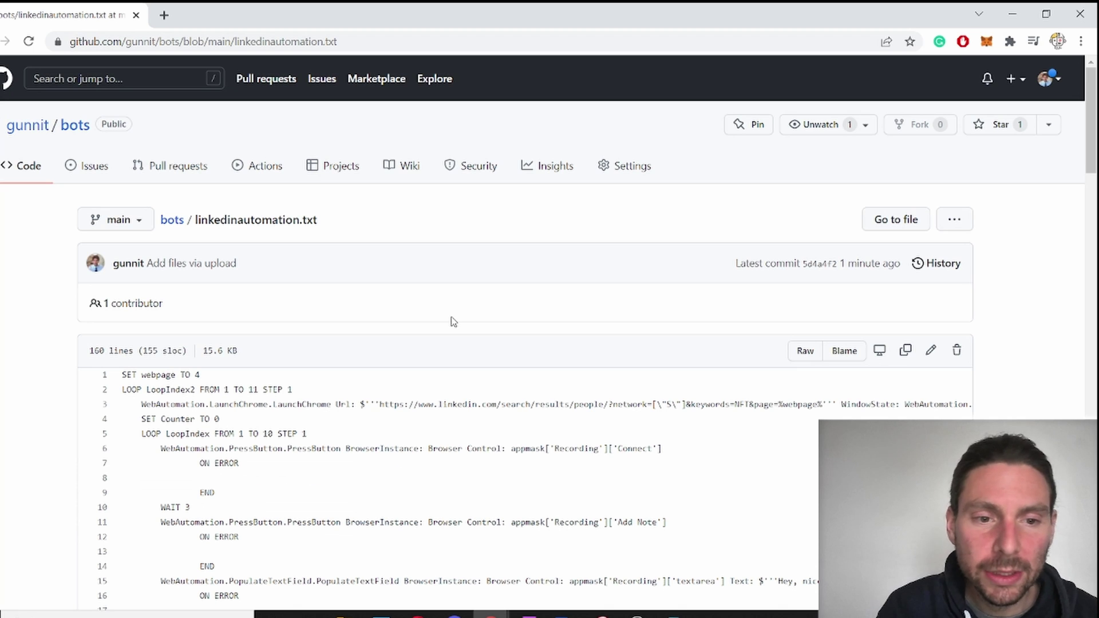
Select the linkedinautomation.txt flow code from line 1 through line 160
scroll(471, 417, down, 4)
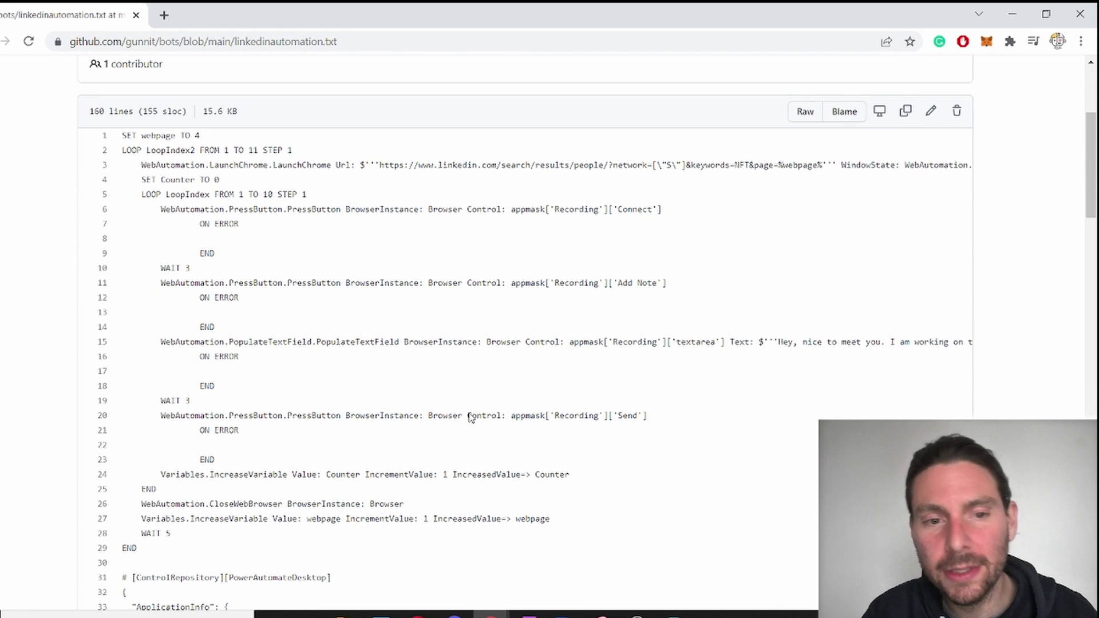
key(ctrl+a)
click(266, 212)
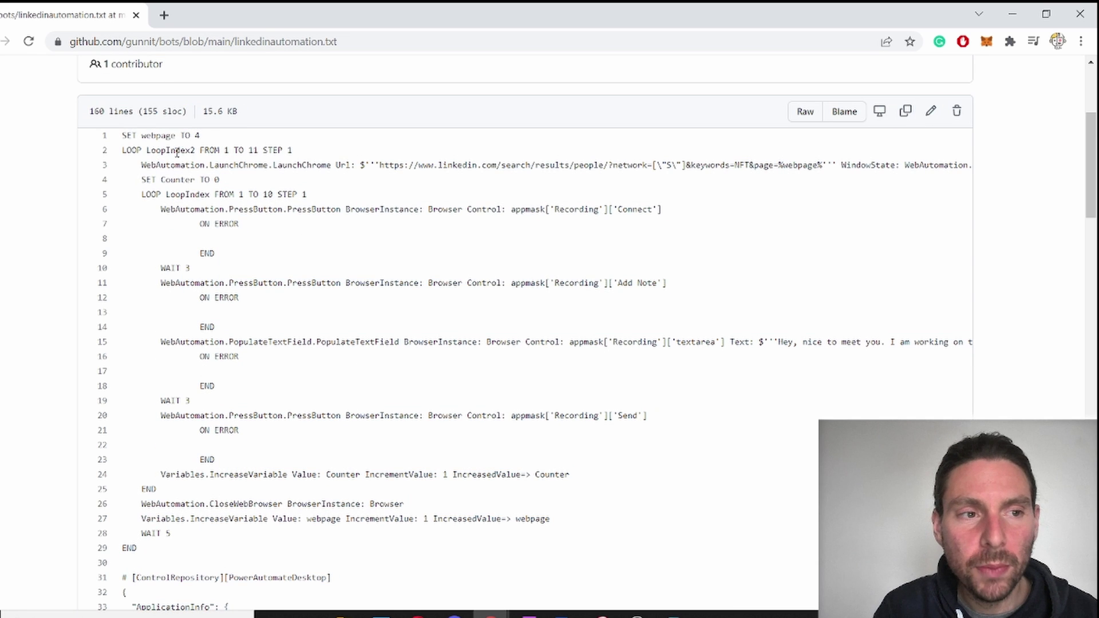
drag(120, 133, 259, 486)
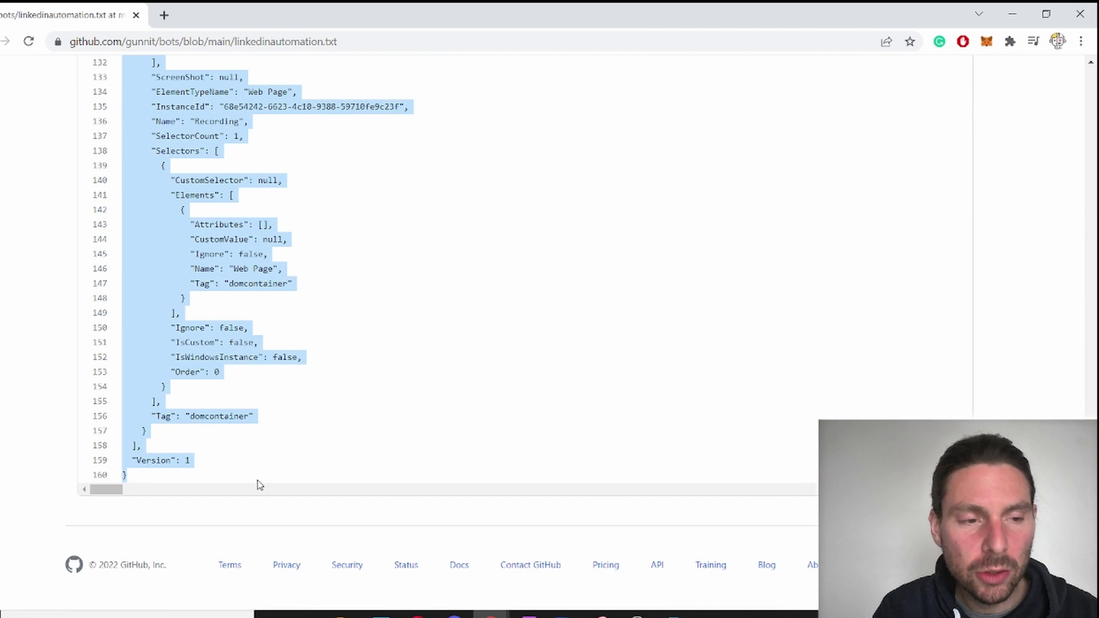
click(564, 615)
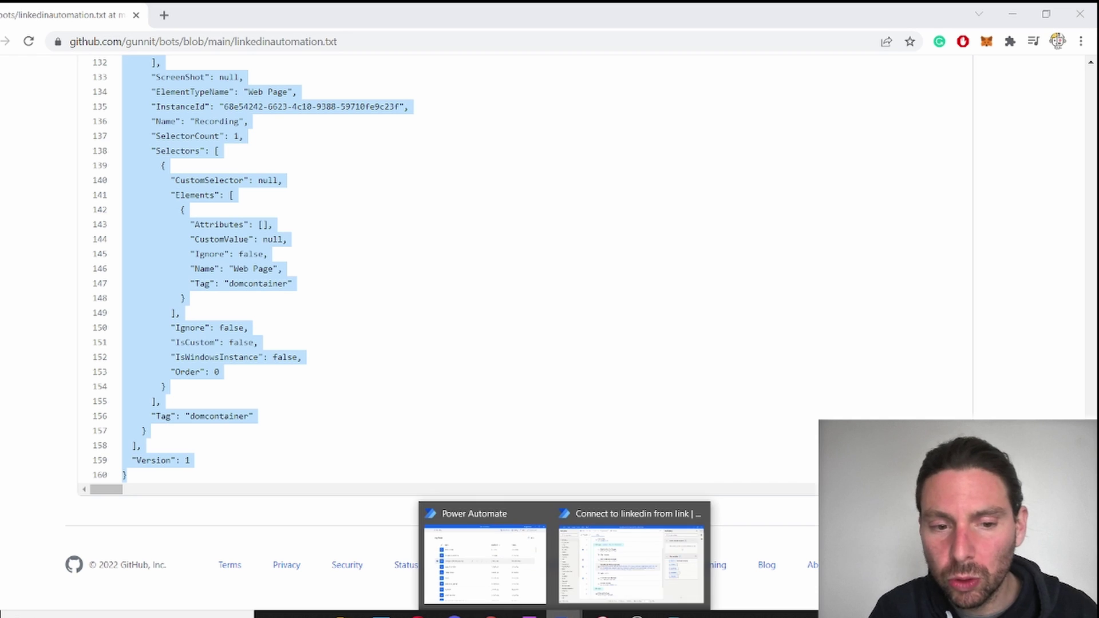
Create a new flow named 'lINKEDIN sEND MESSGAES' from the My flows list
click(531, 582)
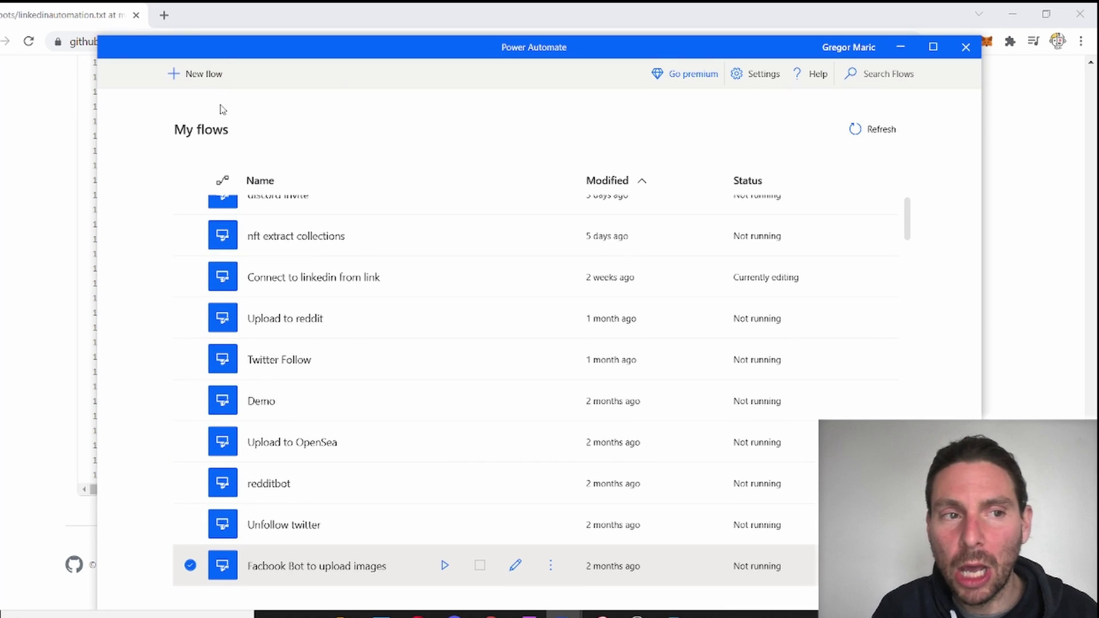
click(196, 76)
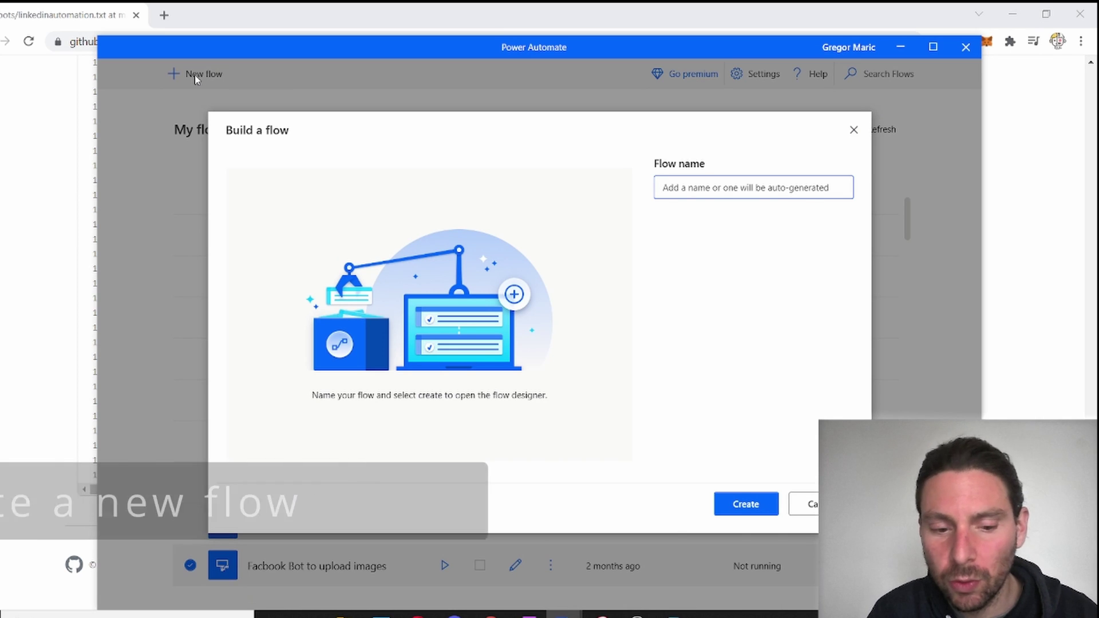
text(T)
key(BackSpace)
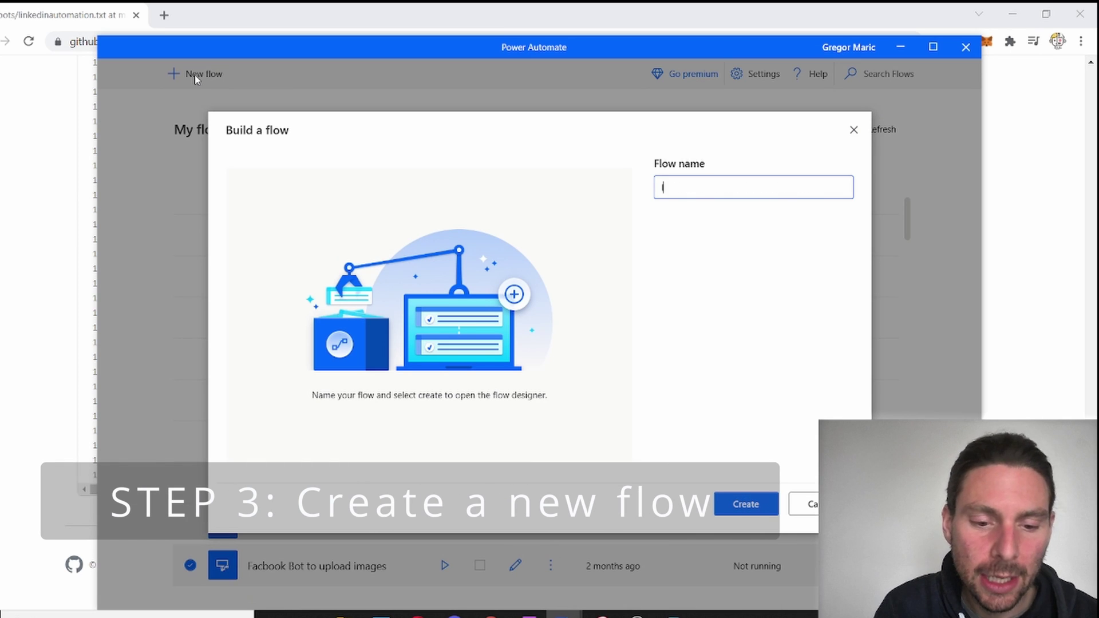
text(lINKEDIN sEND MESSGAES)
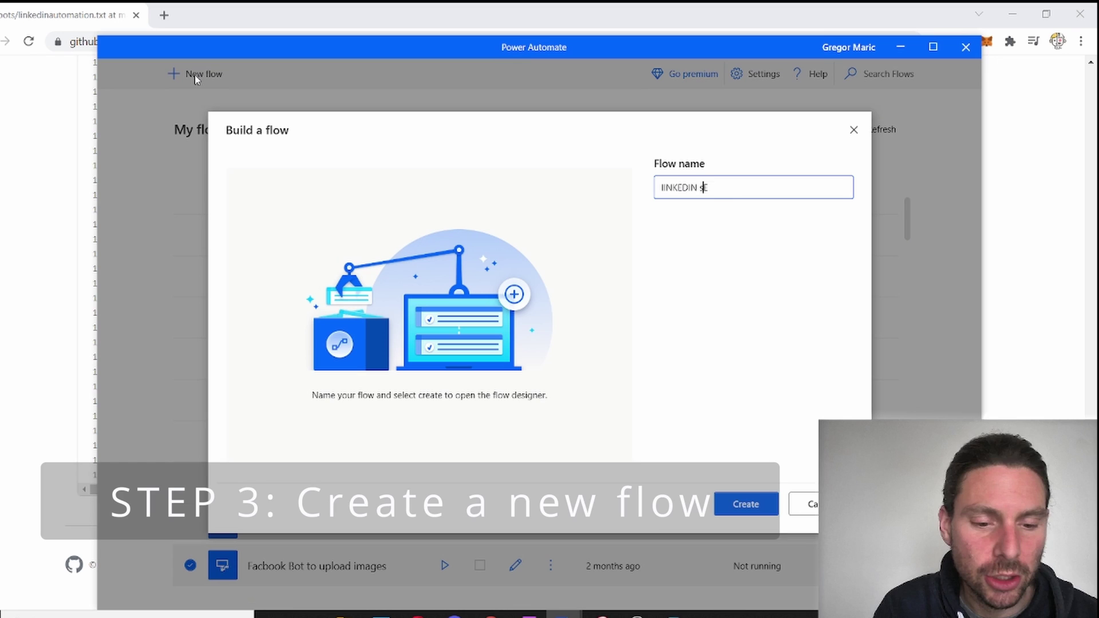
click(747, 500)
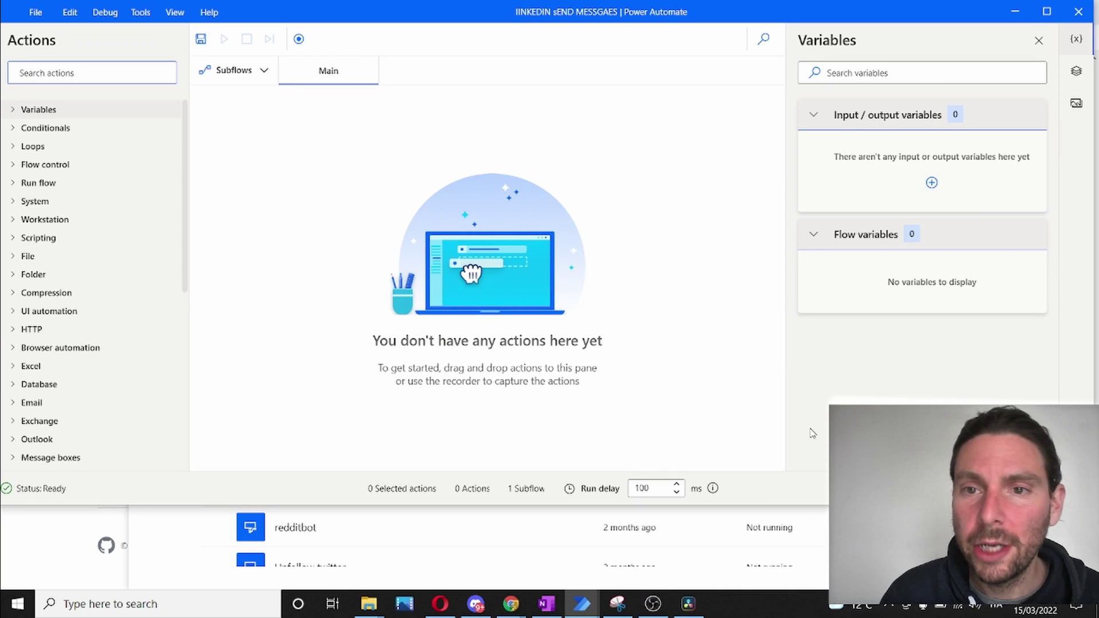
Maximize the new flow designer and switch to the GitHub code page and back
click(1045, 13)
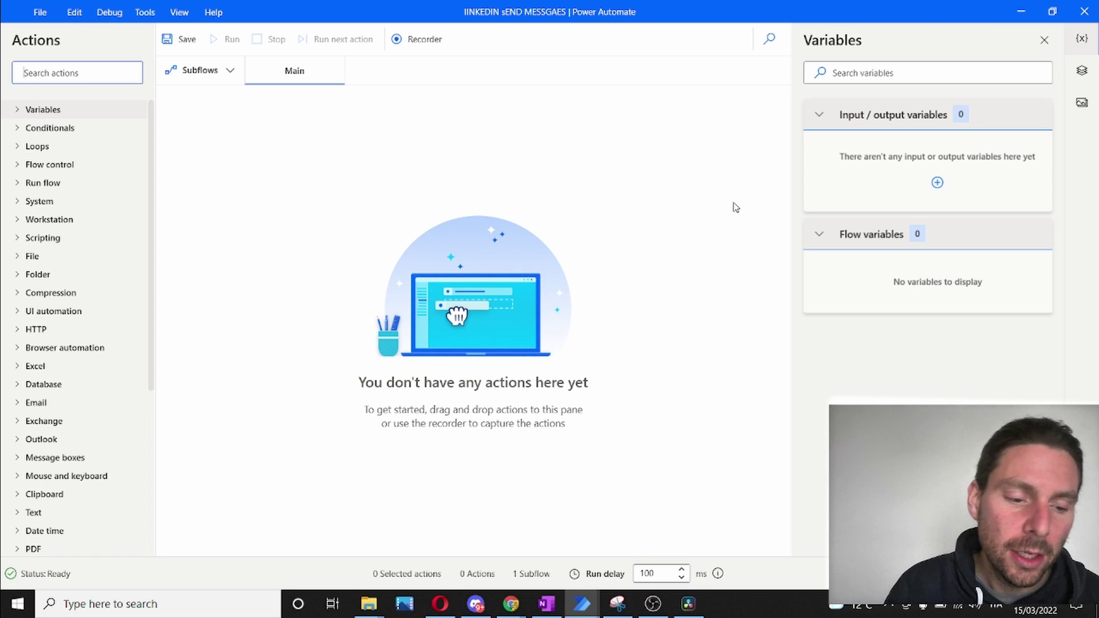
key(alt+Tab)
key(alt+Tab)
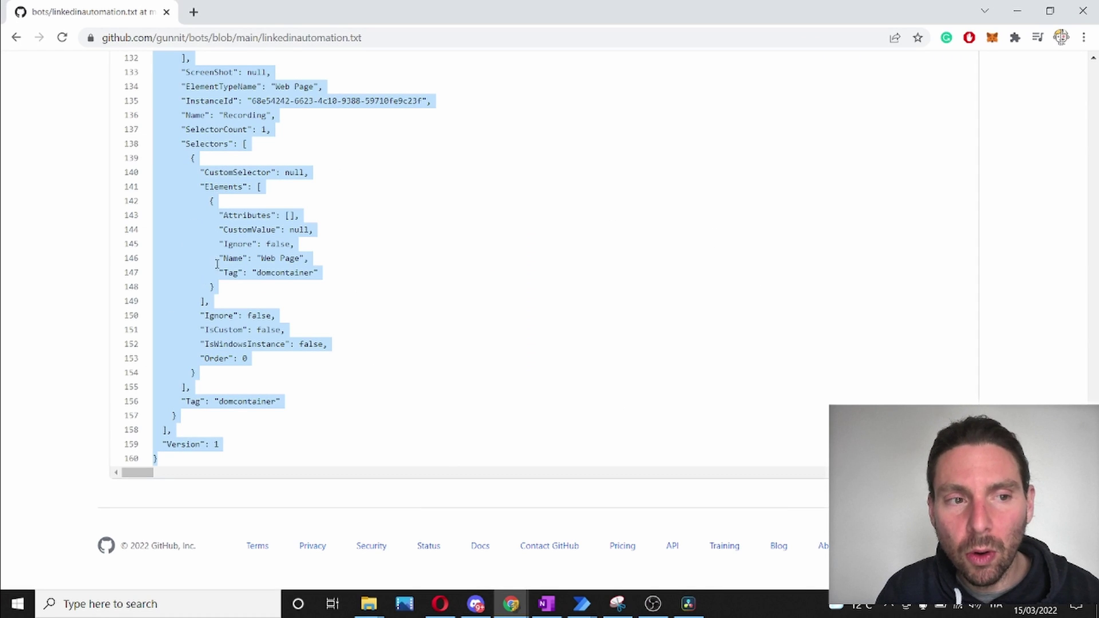
key(alt+Tab)
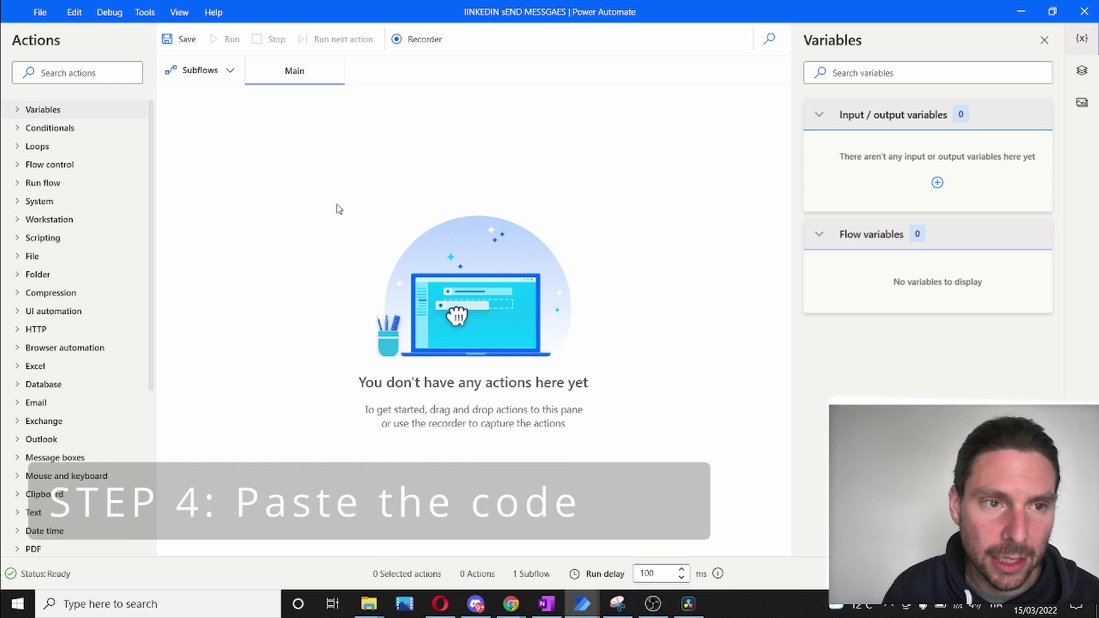
Paste the 17 LinkedIn actions into Main, dismiss the context menu, and select Launch new Chrome
key(ctrl+v)
right_click(362, 173)
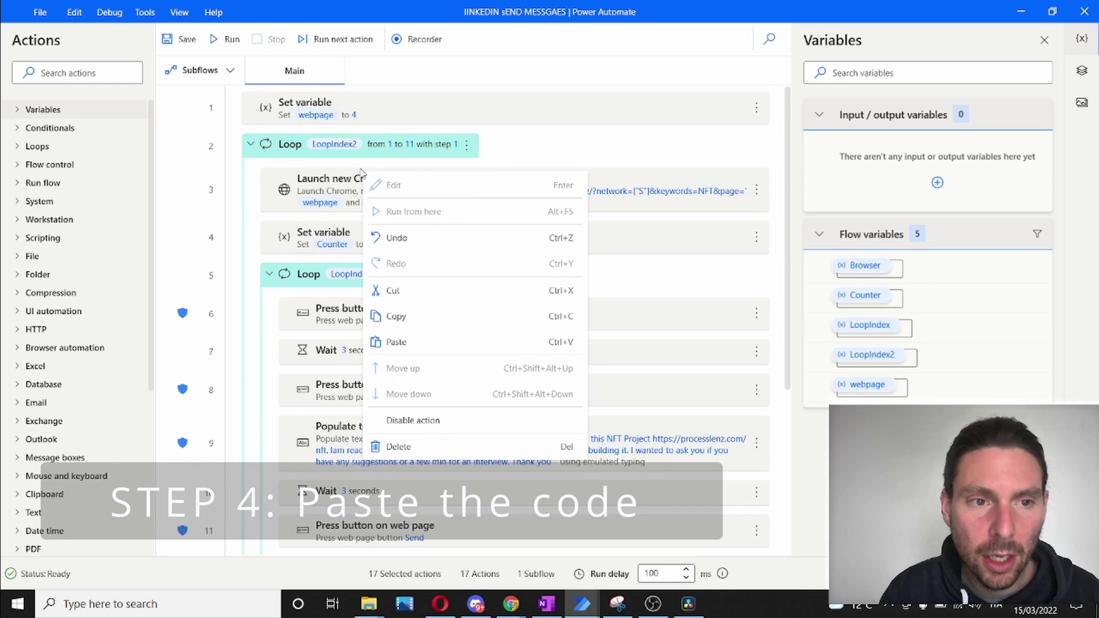
click(527, 138)
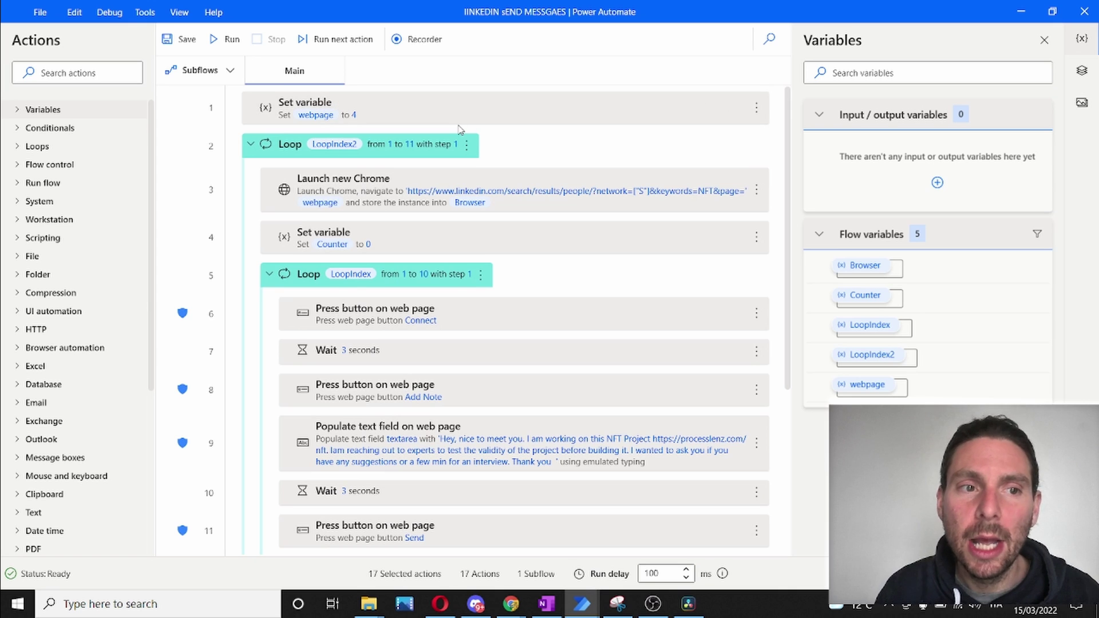
click(412, 204)
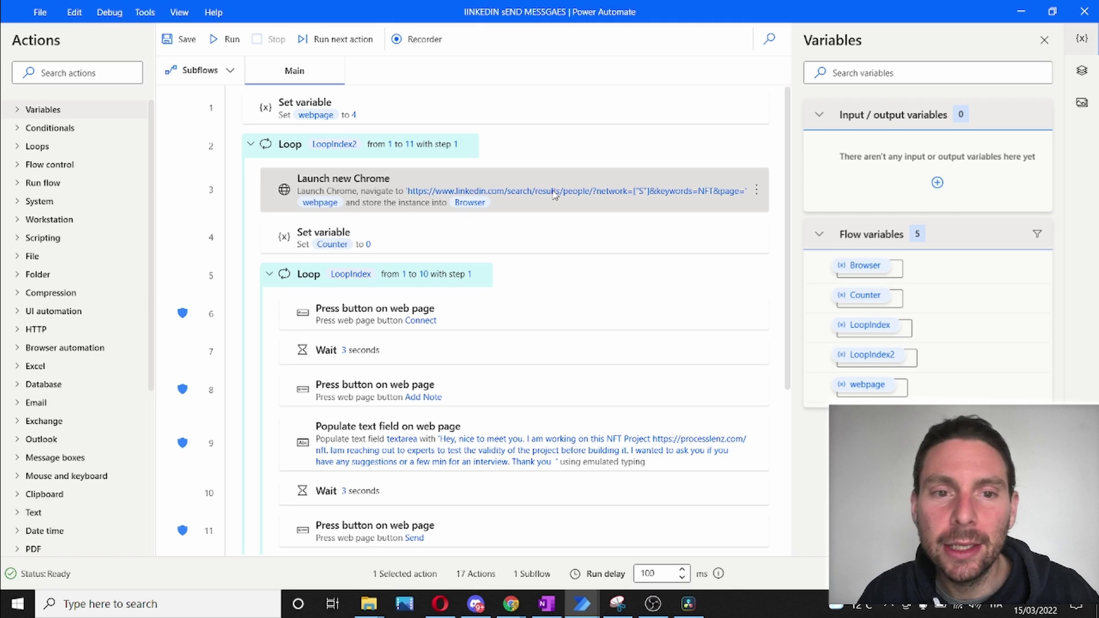
Open the Launch new Chrome settings showing the NFT people-search URL with %webpage%
double_click(554, 196)
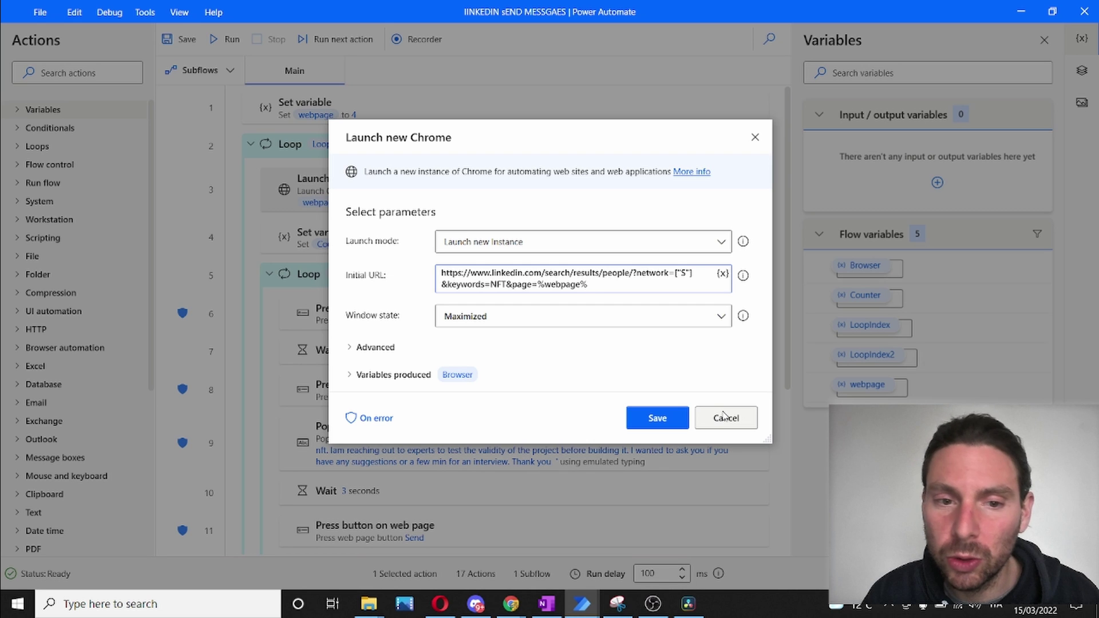
Cancel the Launch new Chrome dialog and review the inner Connect, Add Note, Send loop
click(725, 417)
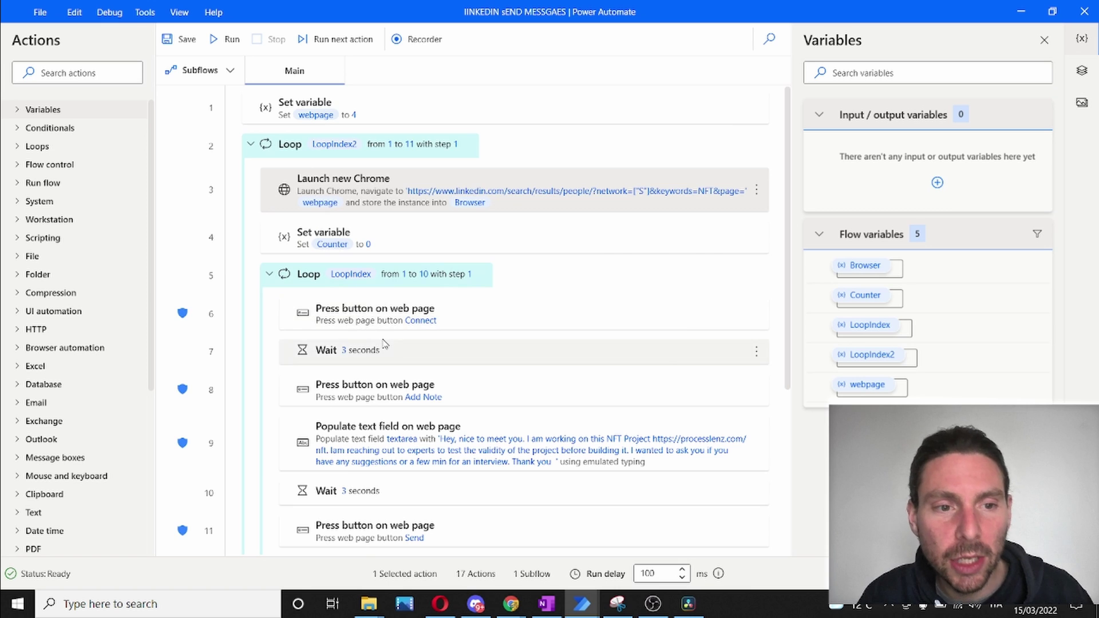
scroll(385, 343, down, 4)
scroll(384, 344, up, 4)
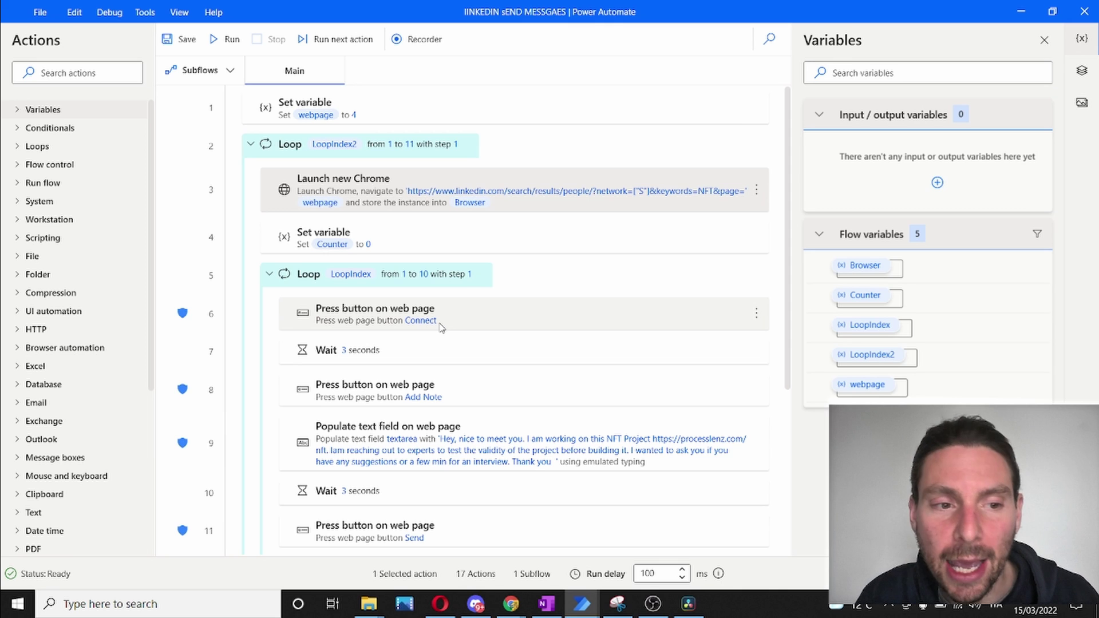
scroll(440, 328, down, 5)
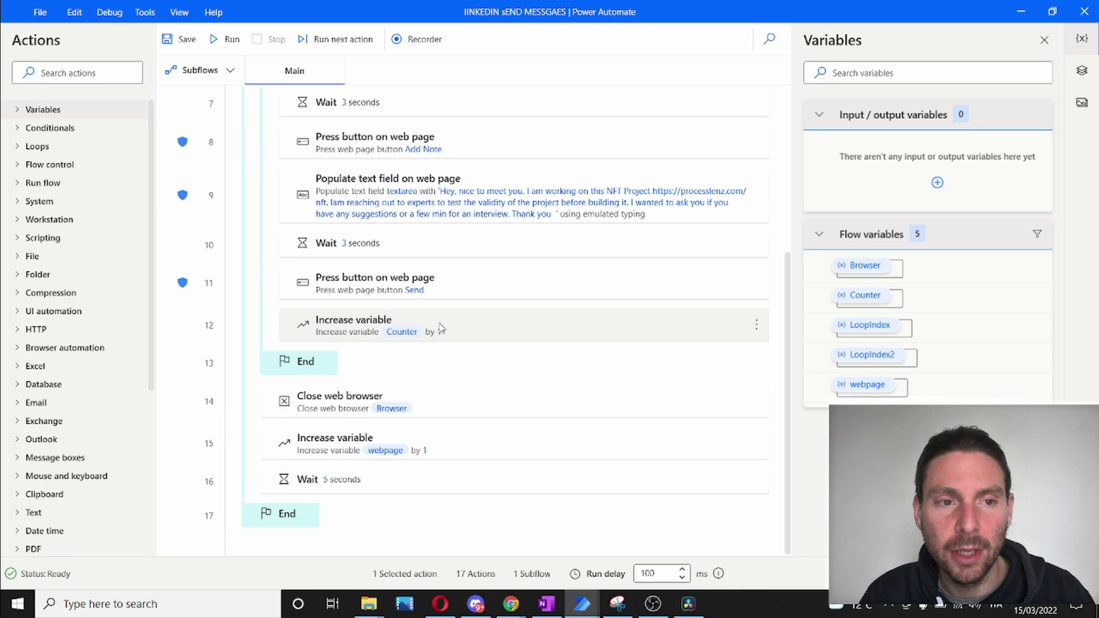
scroll(441, 328, up, 5)
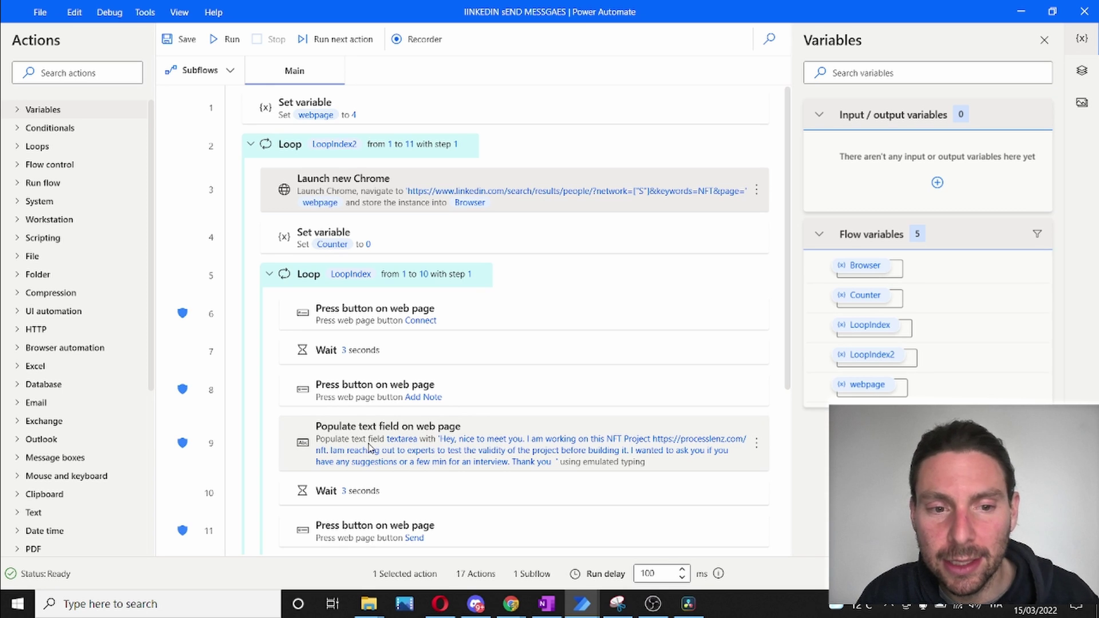
scroll(369, 448, down, 5)
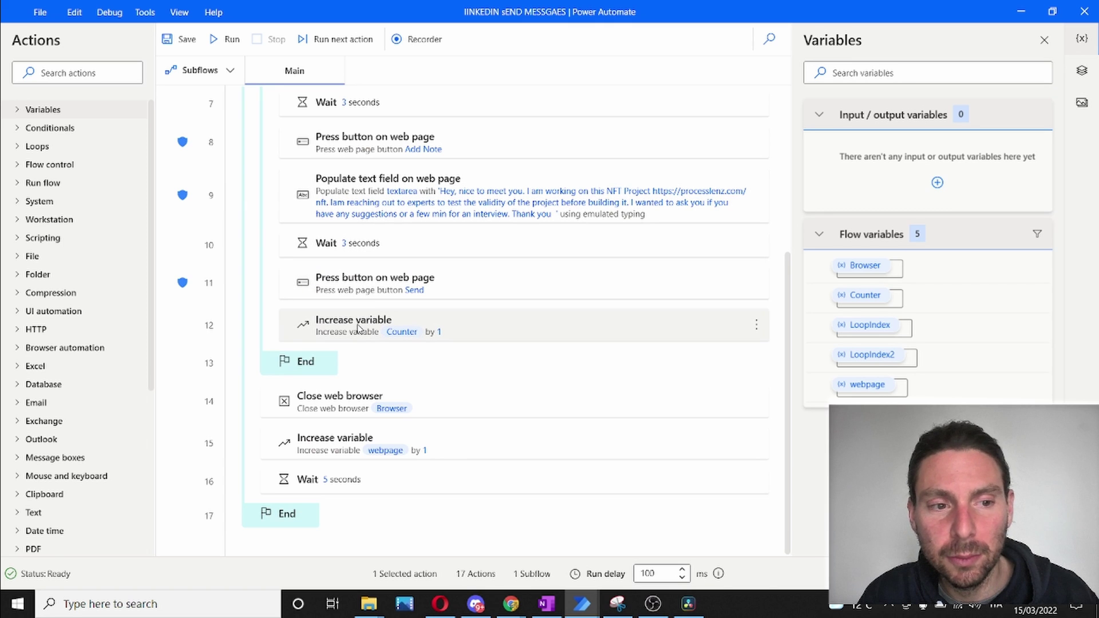
scroll(359, 328, up, 5)
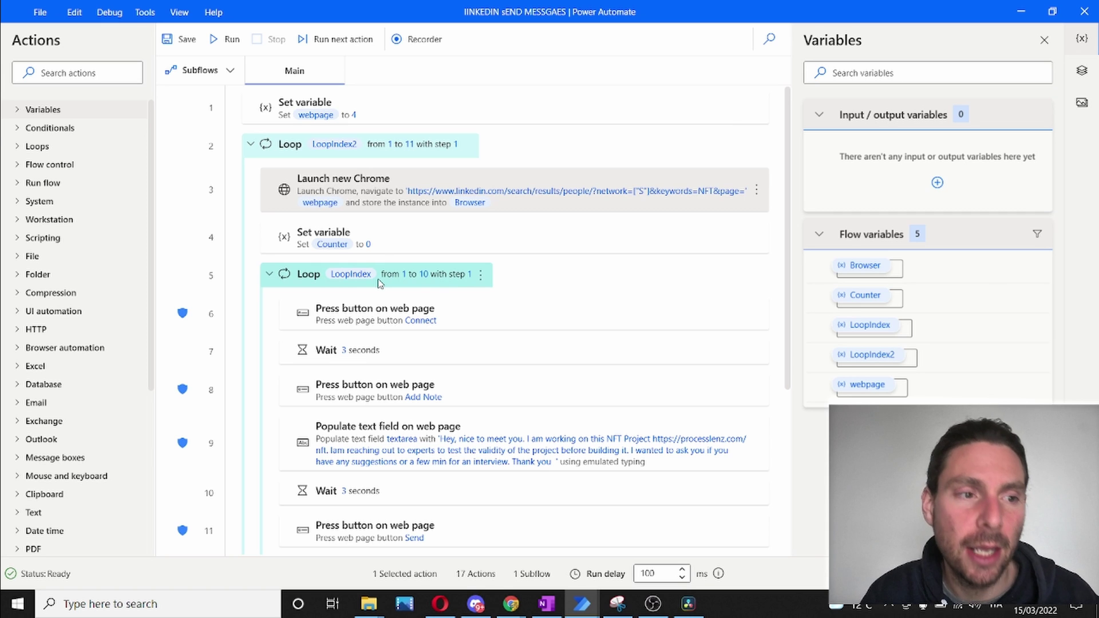
Search the actions for 'lOOP' and drag a Loop action into the flow
click(49, 70)
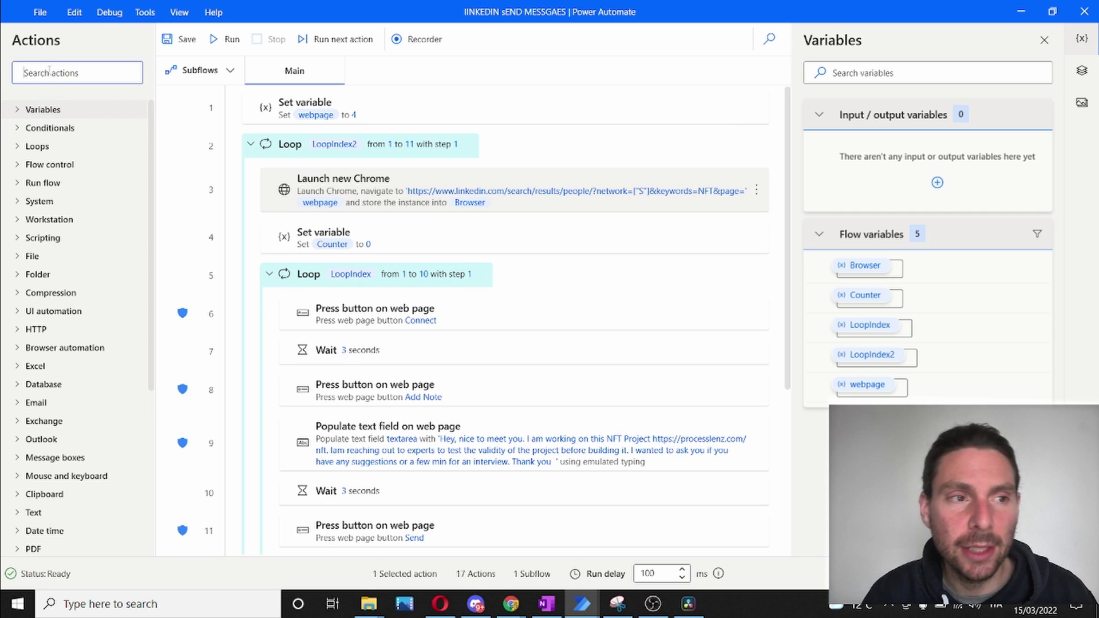
text(l)
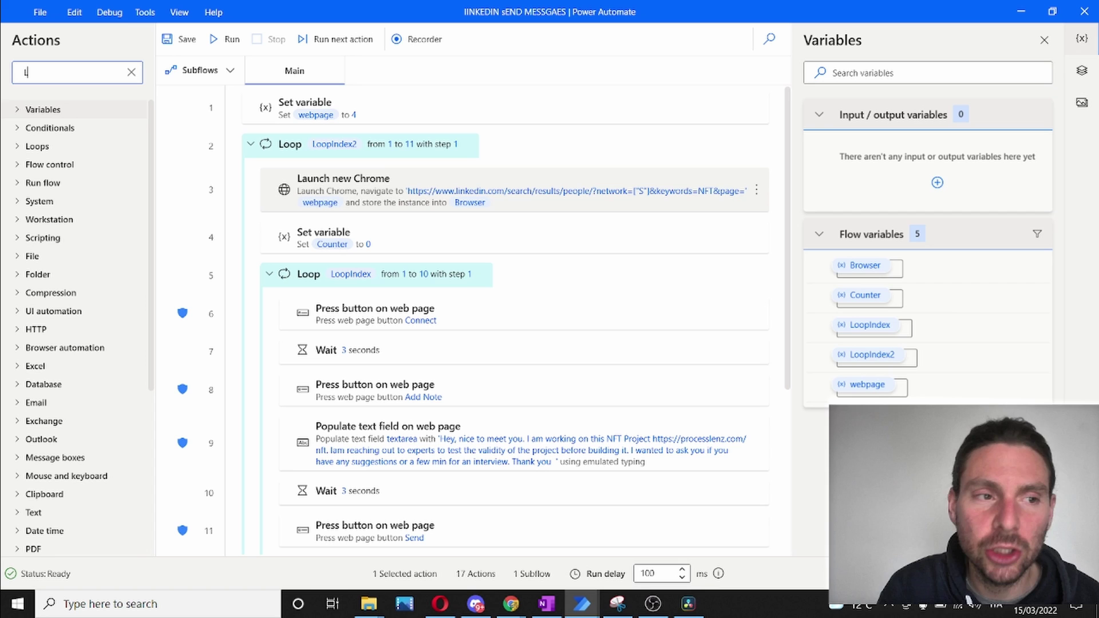
text(OOP)
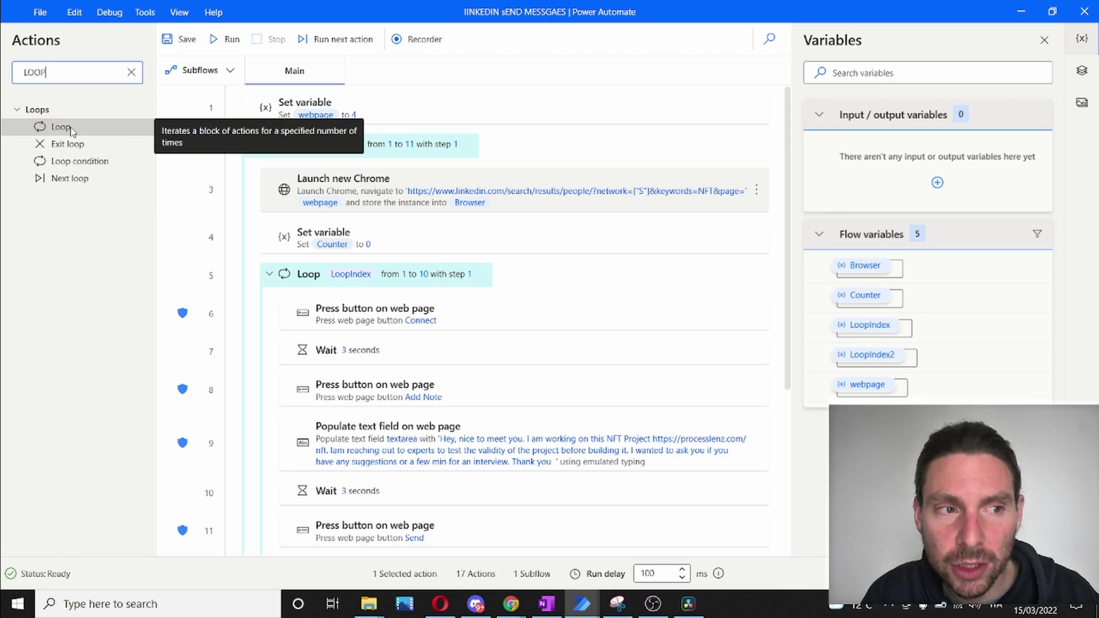
drag(72, 130, 372, 153)
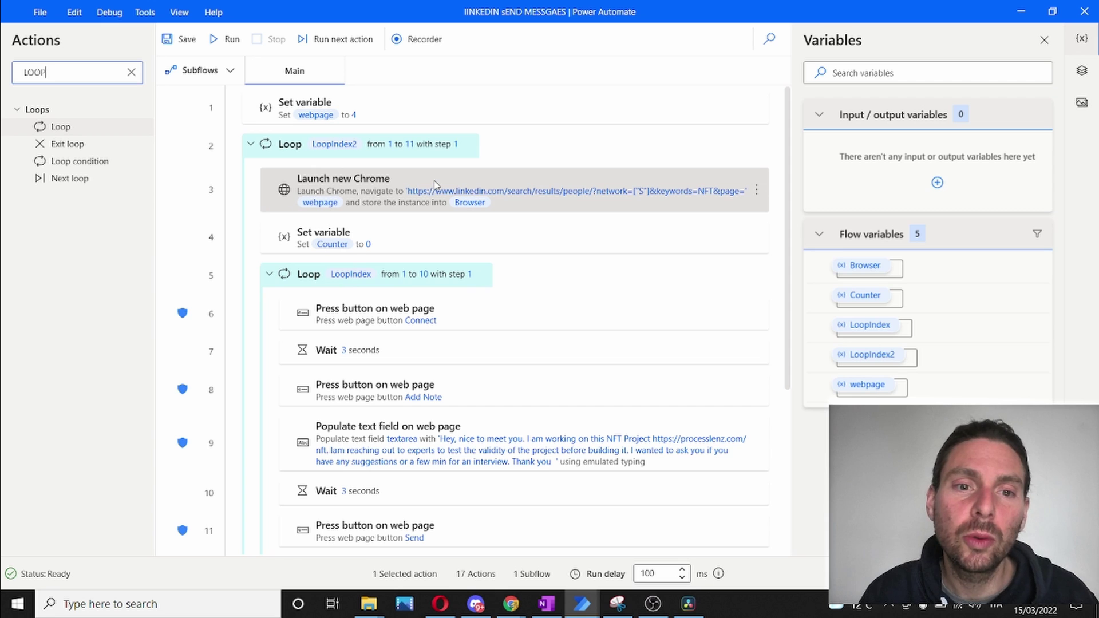
Set a breakpoint on the Counter step and run the flow to LinkedIn's NFT search page 4
click(195, 237)
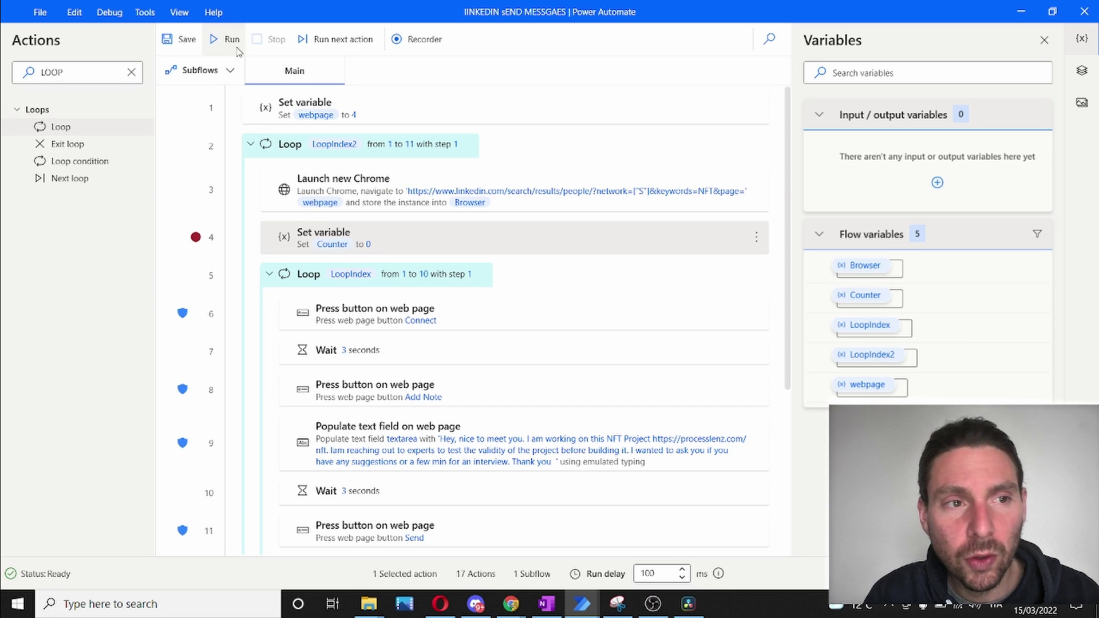
click(229, 39)
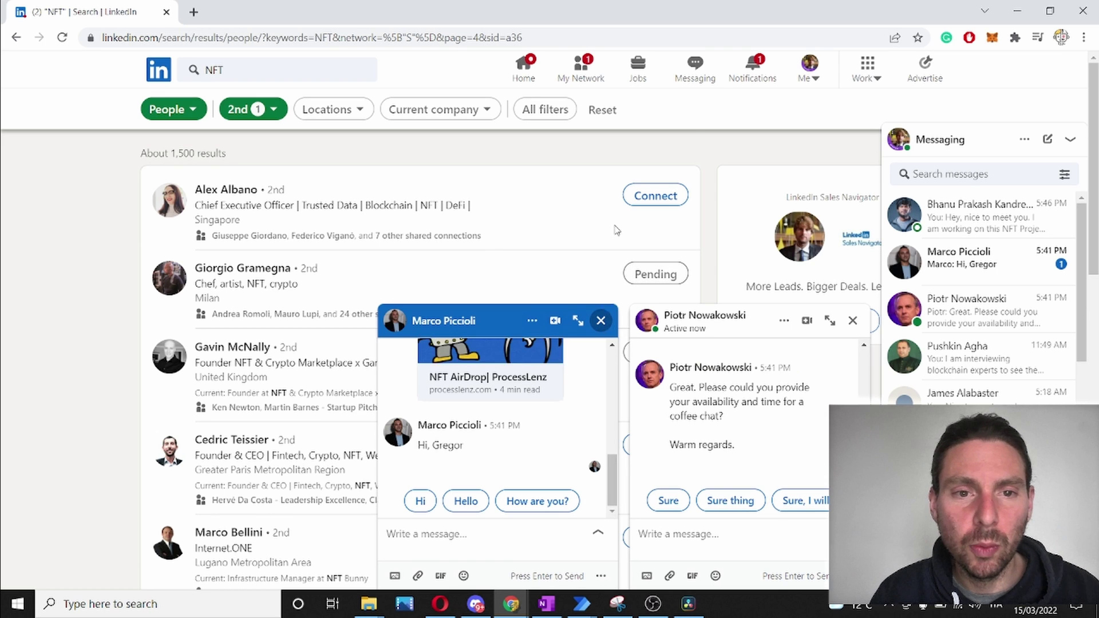
scroll(615, 223, down, 1)
scroll(615, 223, up, 1)
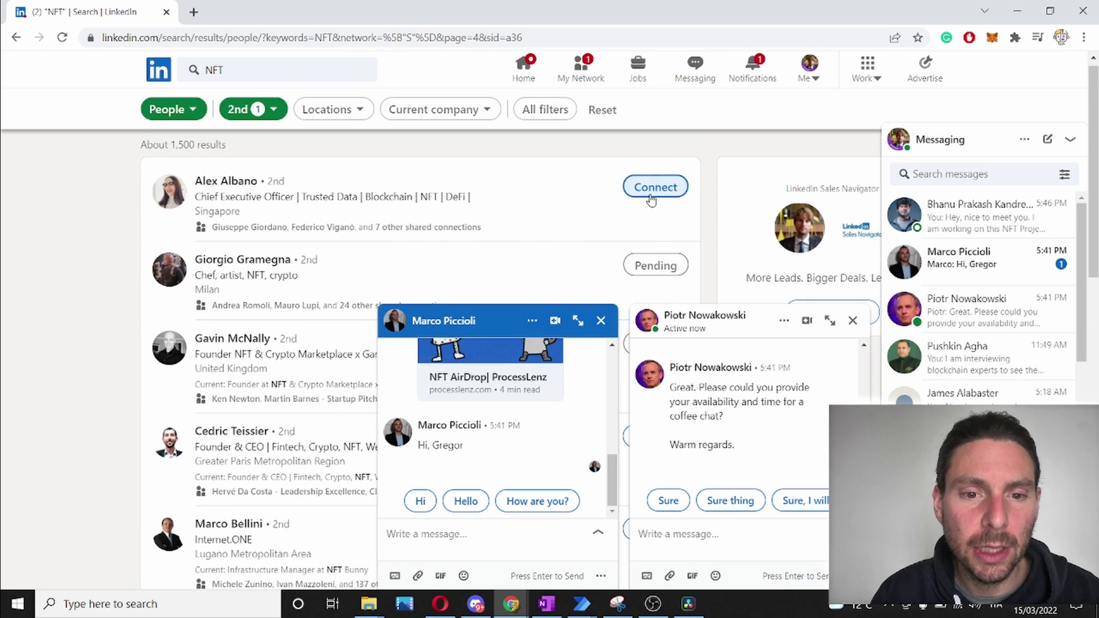
Start a Connect invitation with a note to the first result, then cancel and close it unsent
click(651, 192)
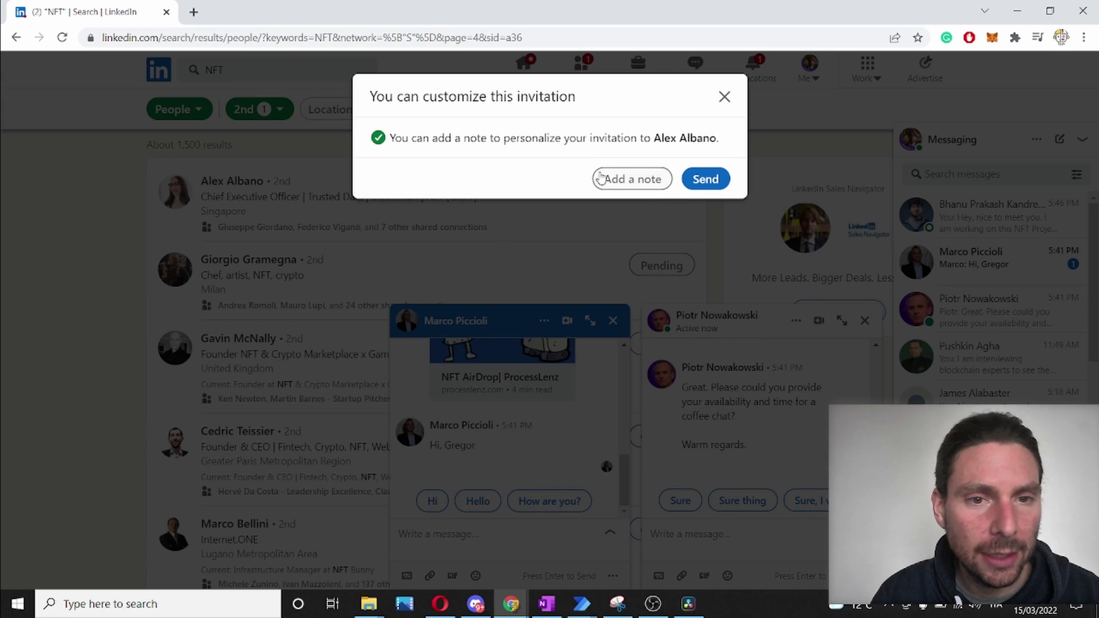
click(608, 181)
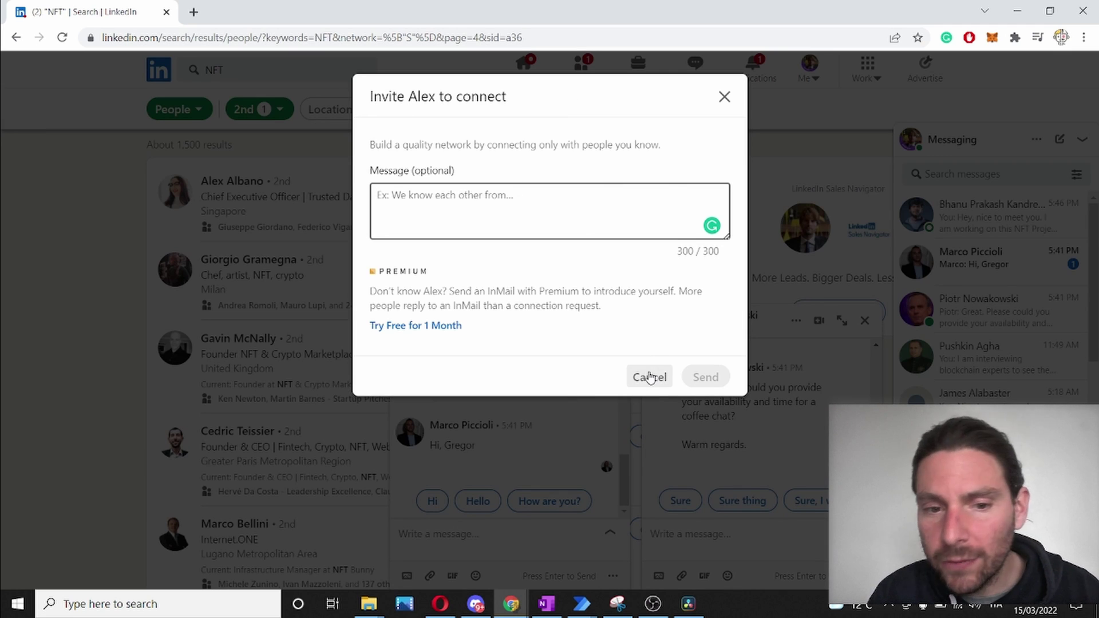
click(649, 377)
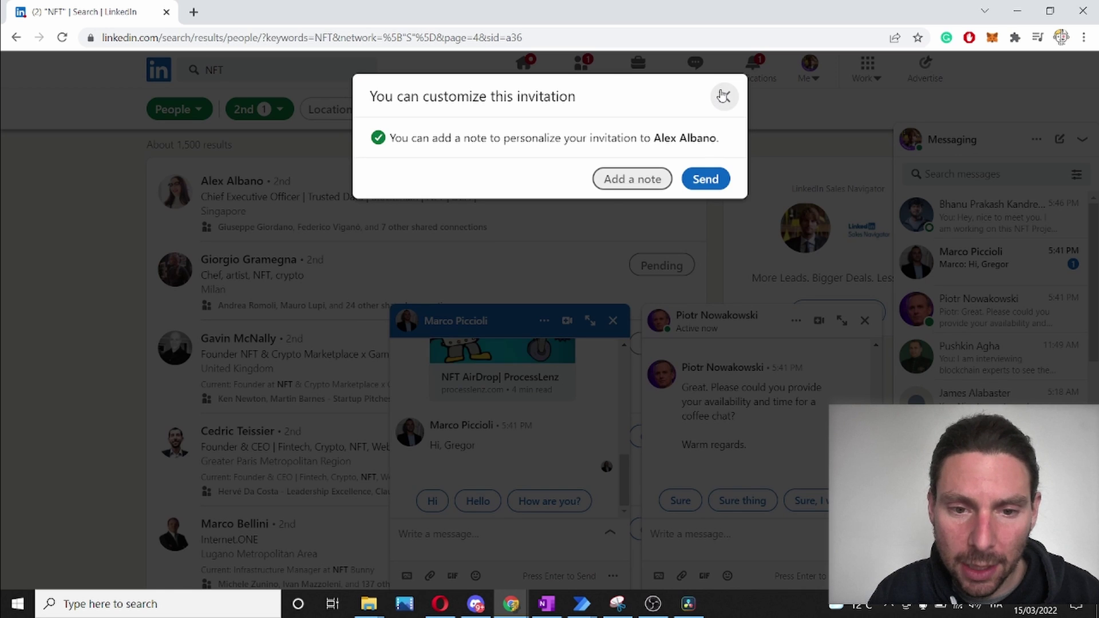
click(724, 96)
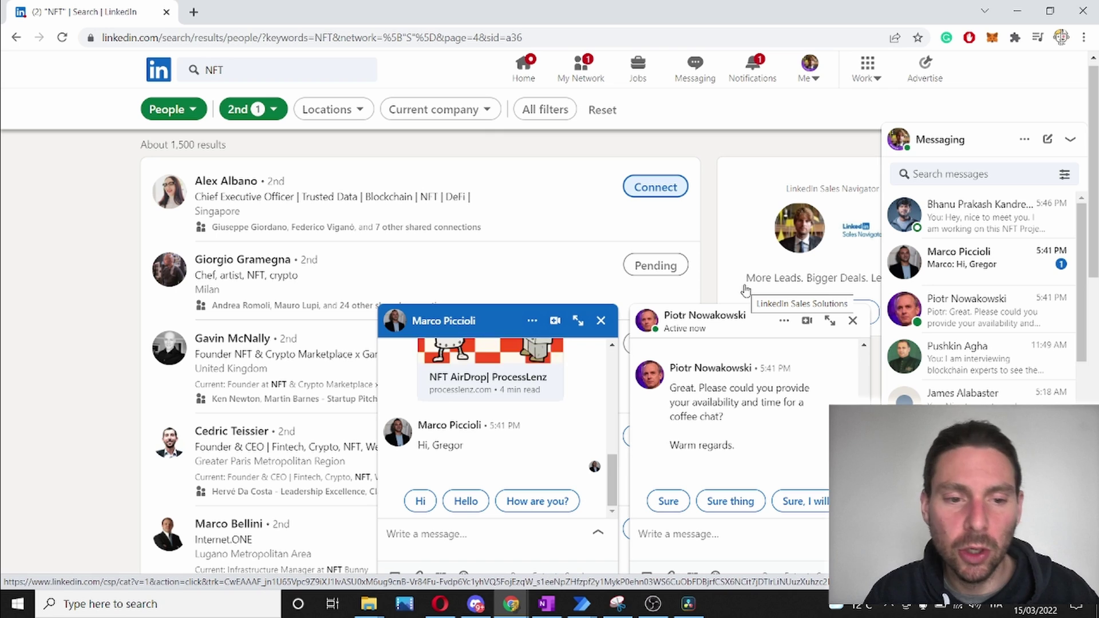
key(alt+Tab)
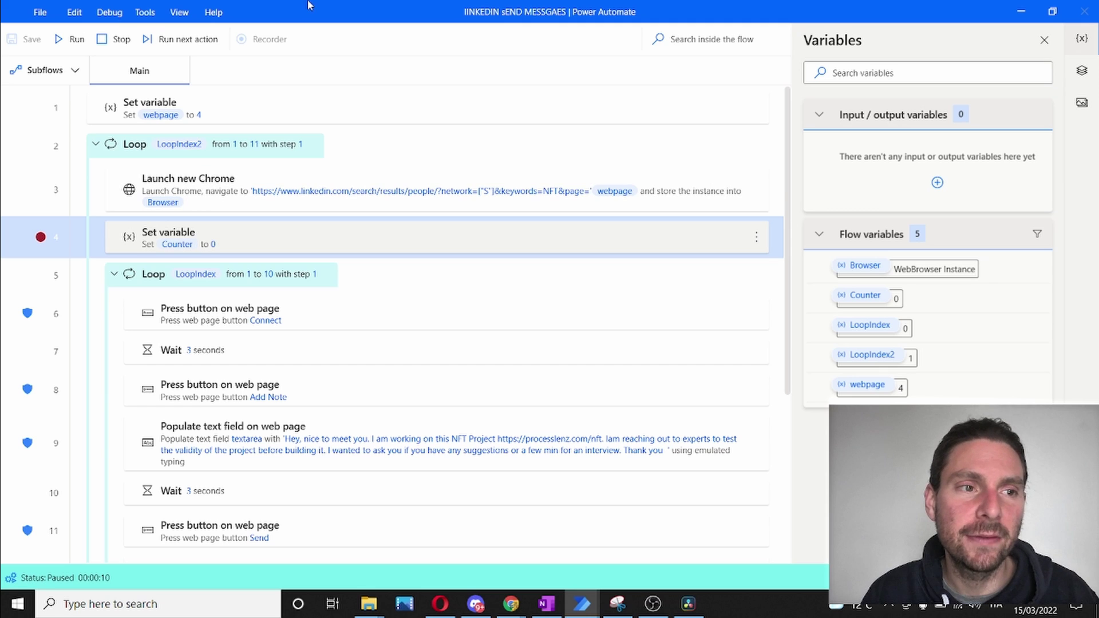
Stop the paused run, check the Connect press step unchanged, and list the Connect element's three selectors
click(114, 39)
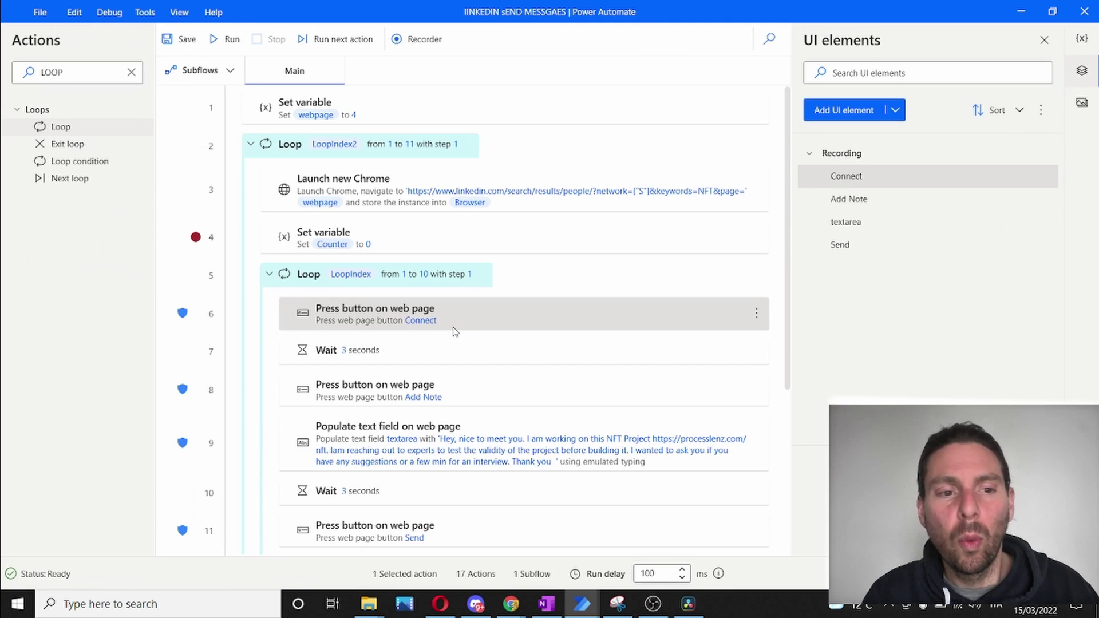
double_click(454, 332)
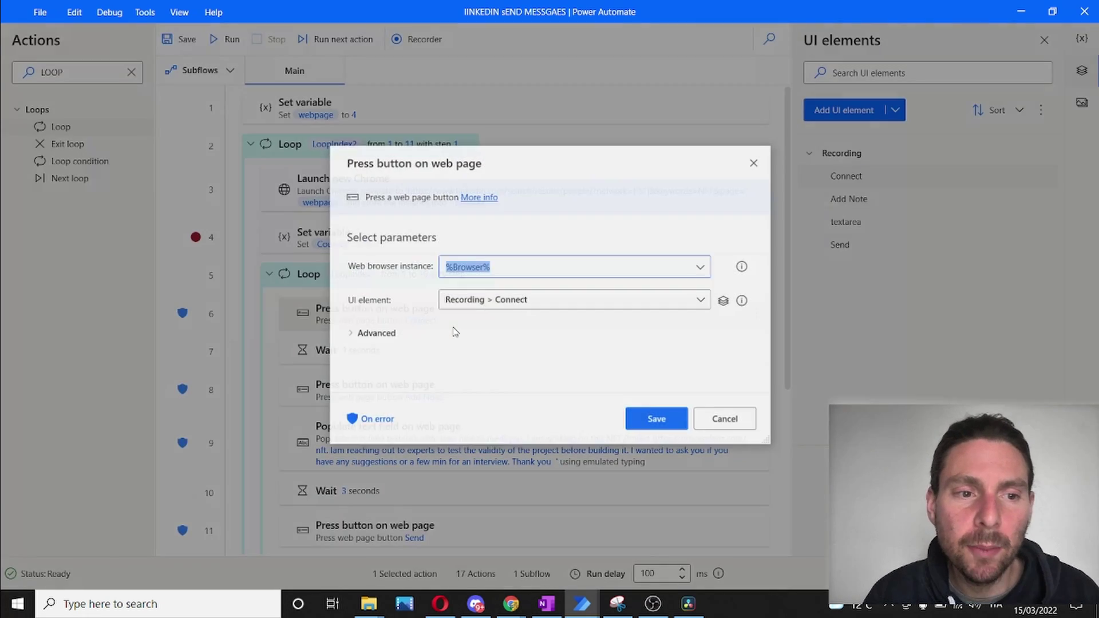
click(756, 163)
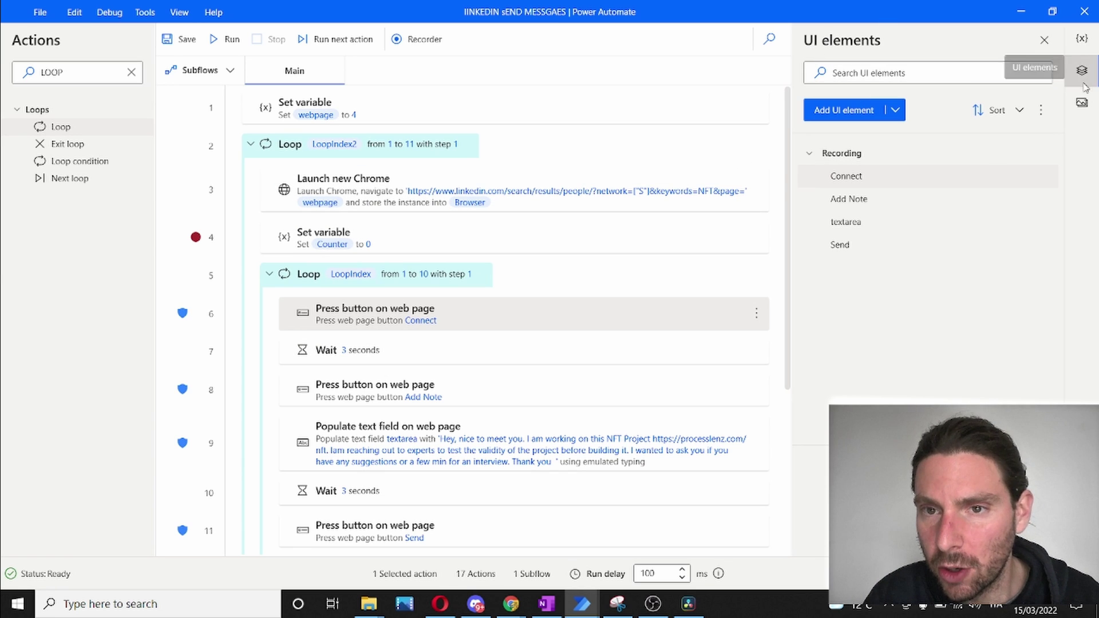
double_click(854, 181)
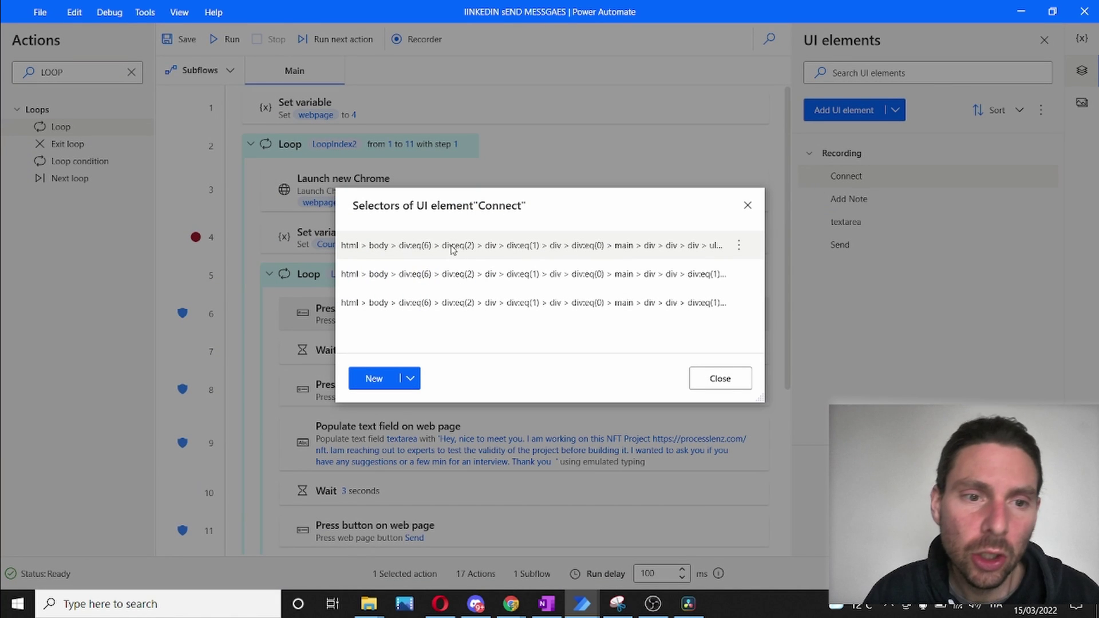
Inspect the first Connect selector in Selector builder, highlighting its li:eq(%LoopIndex%) variable
double_click(495, 248)
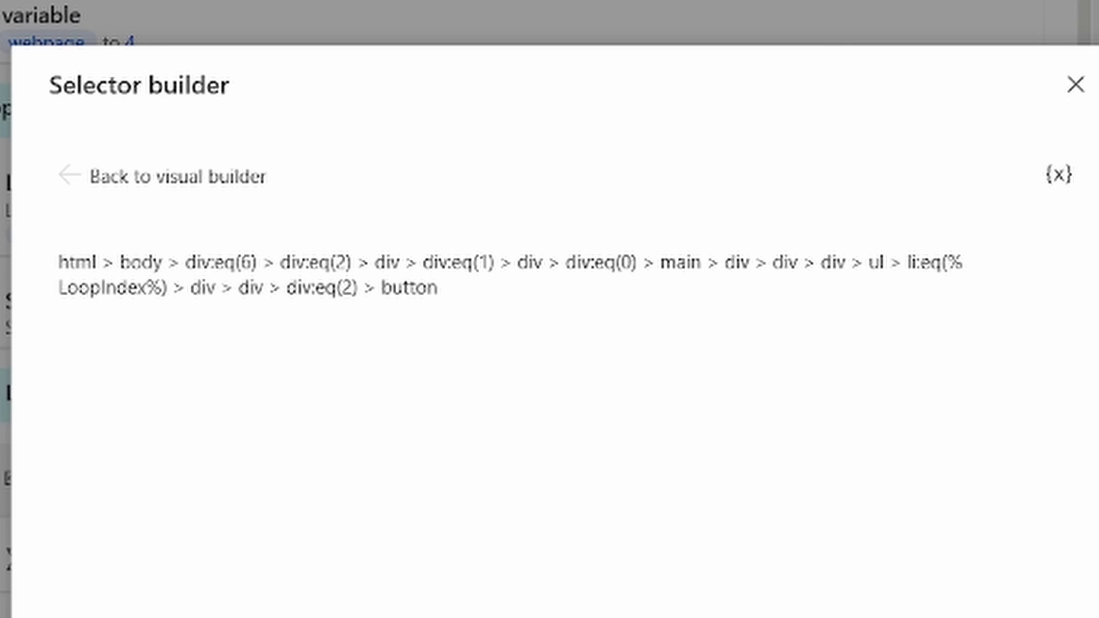
double_click(115, 289)
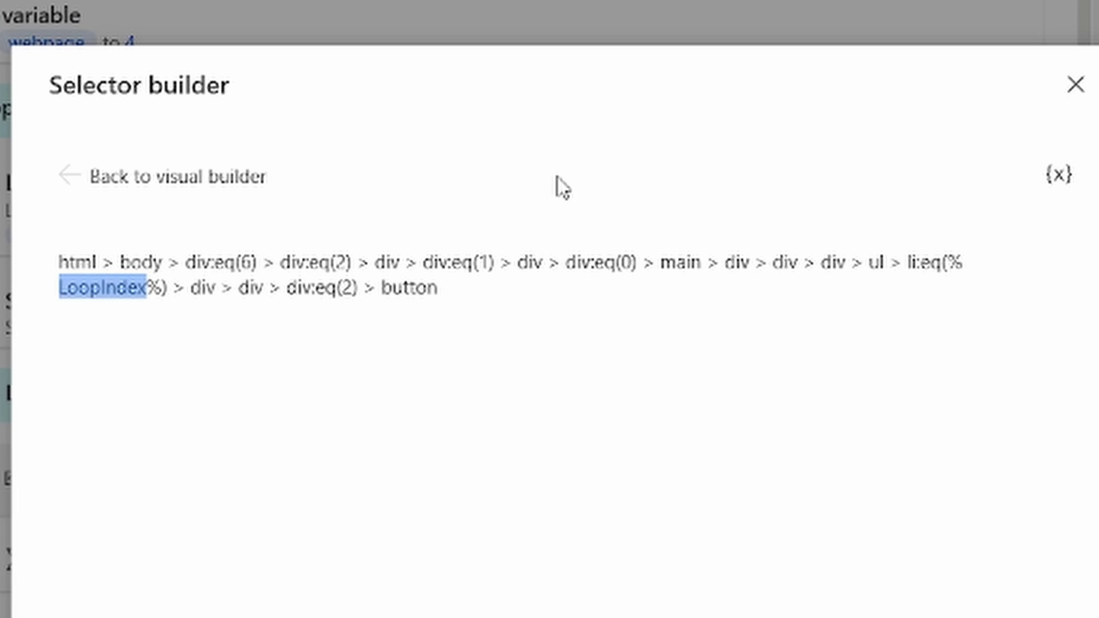
click(1061, 181)
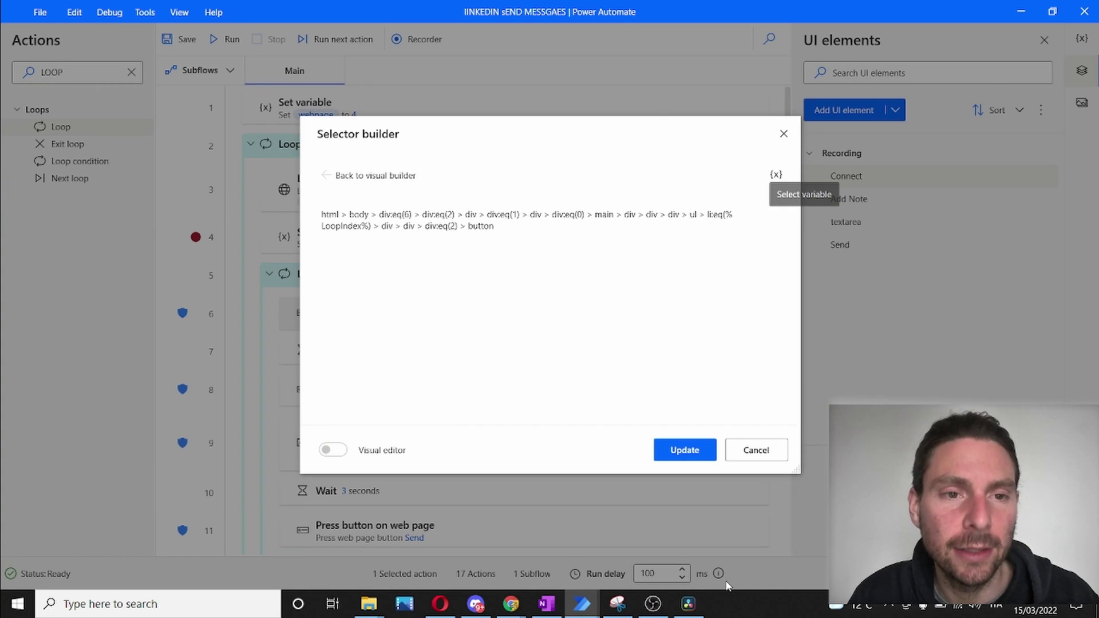
key(alt+Tab)
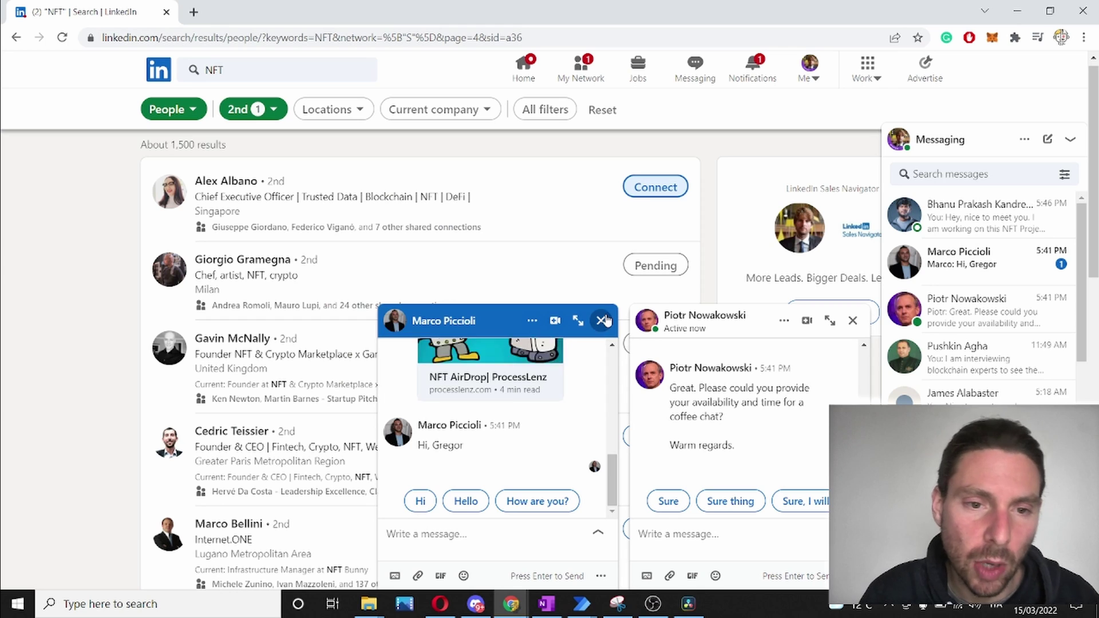
Close both LinkedIn chat windows and scroll the results to see which show Pending
click(601, 321)
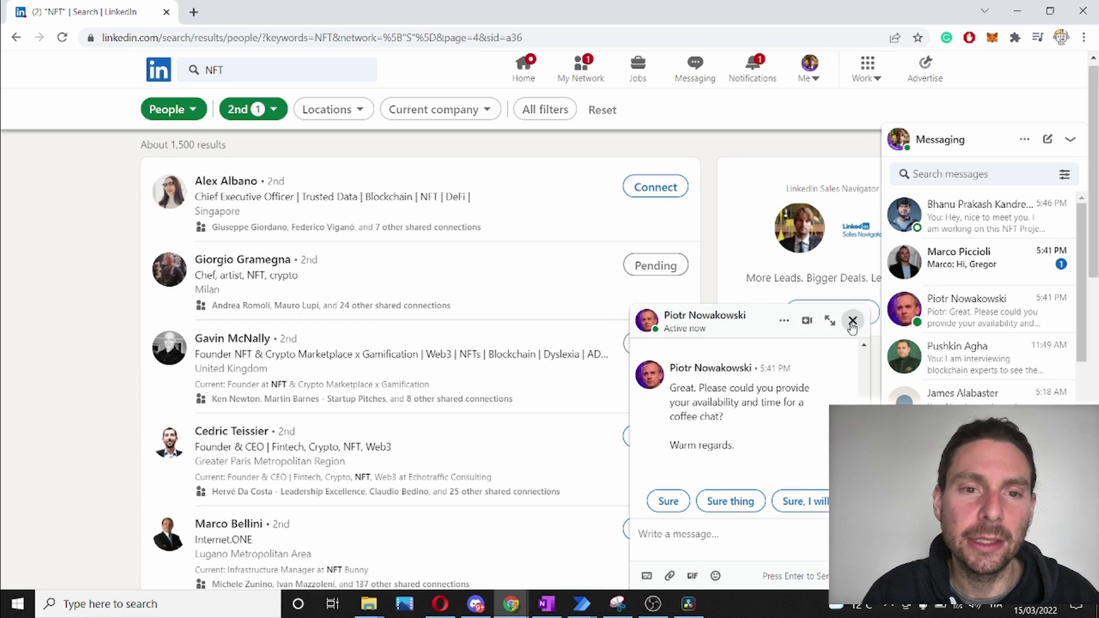
click(853, 322)
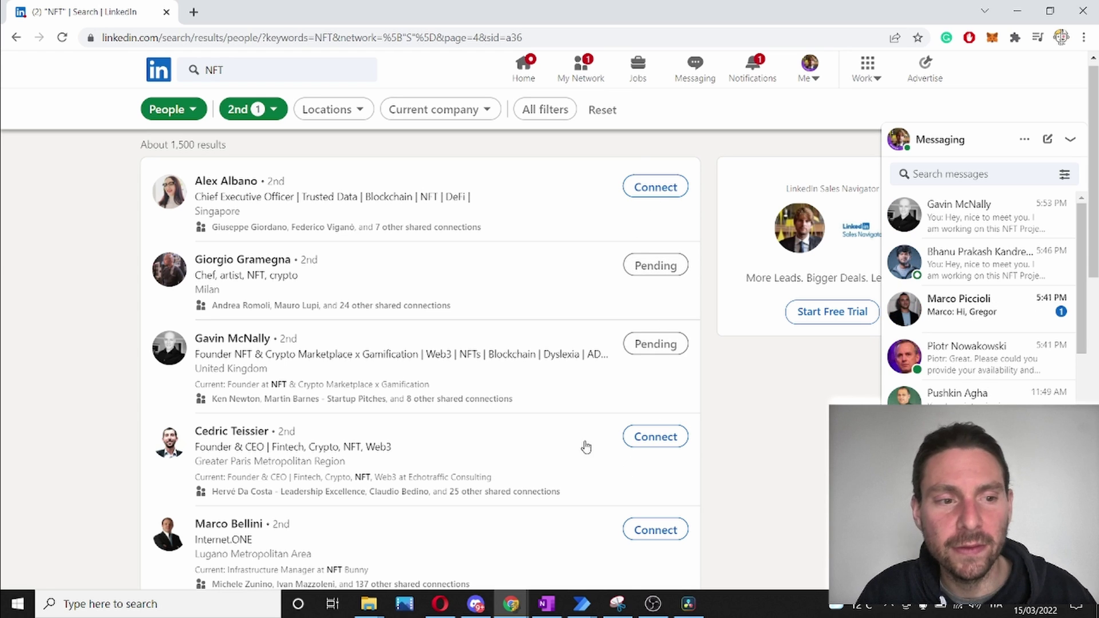
scroll(586, 447, down, 1)
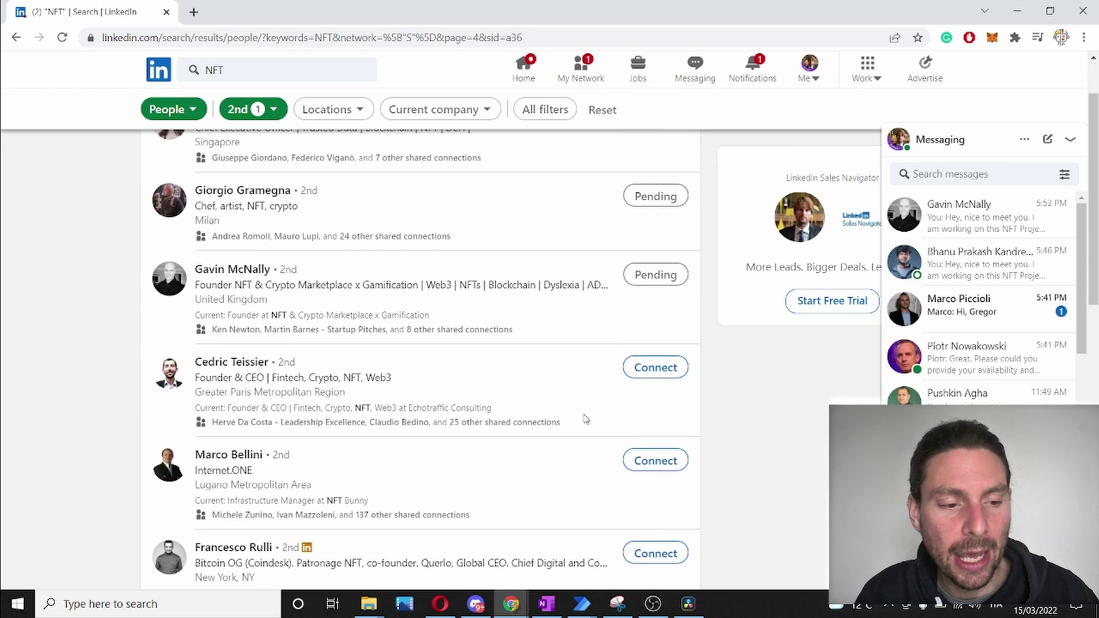
key(alt+Tab)
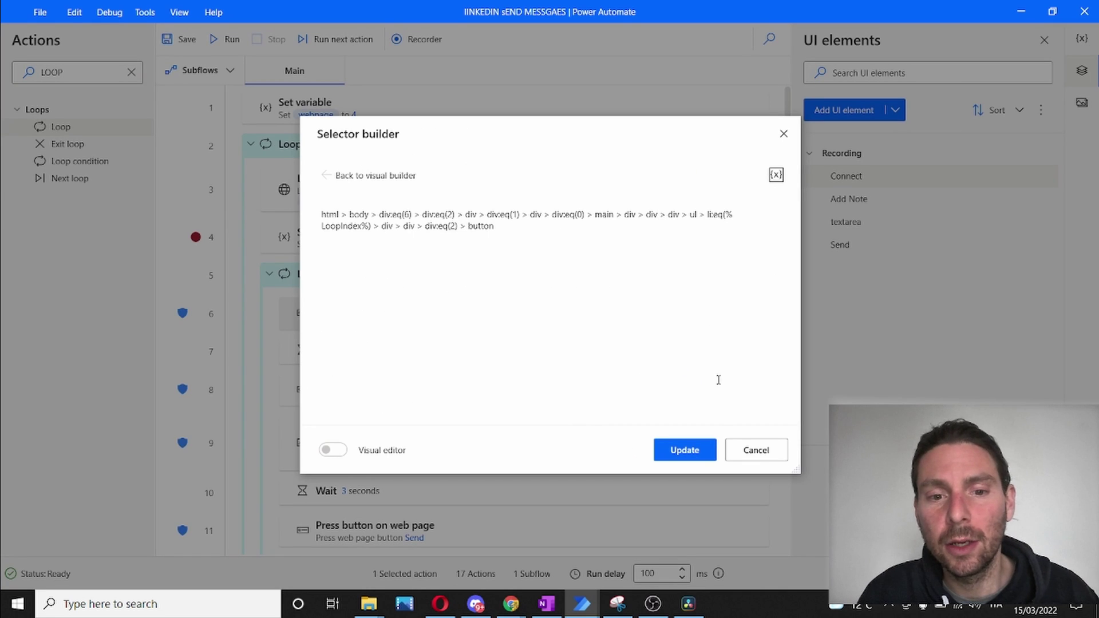
Cancel Selector builder, close the Connect selectors list, and scroll through the whole flow
click(754, 452)
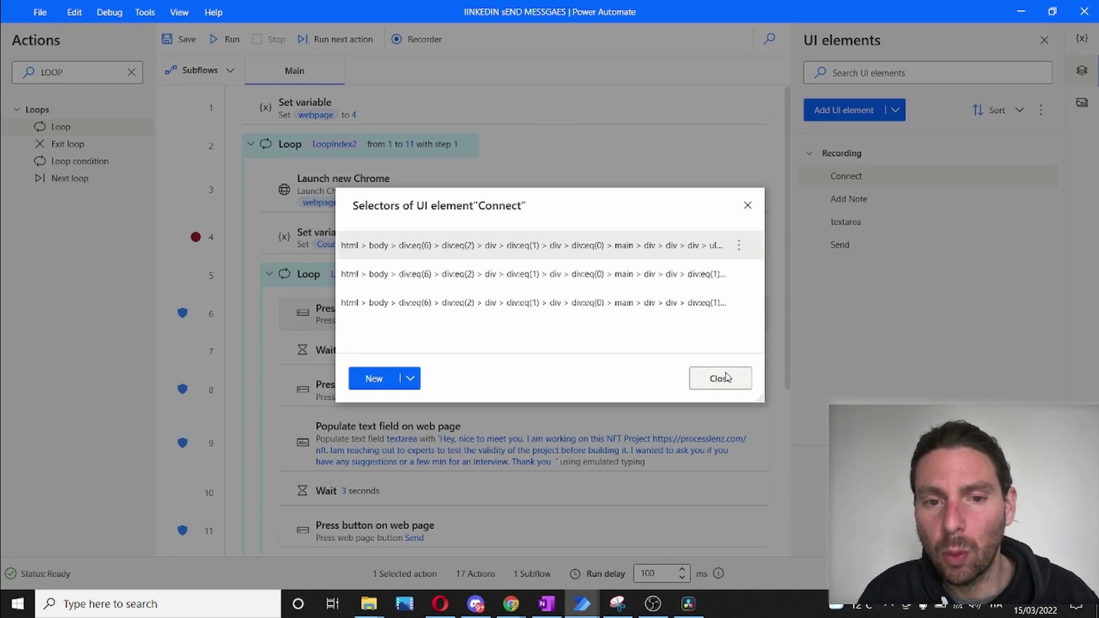
click(726, 377)
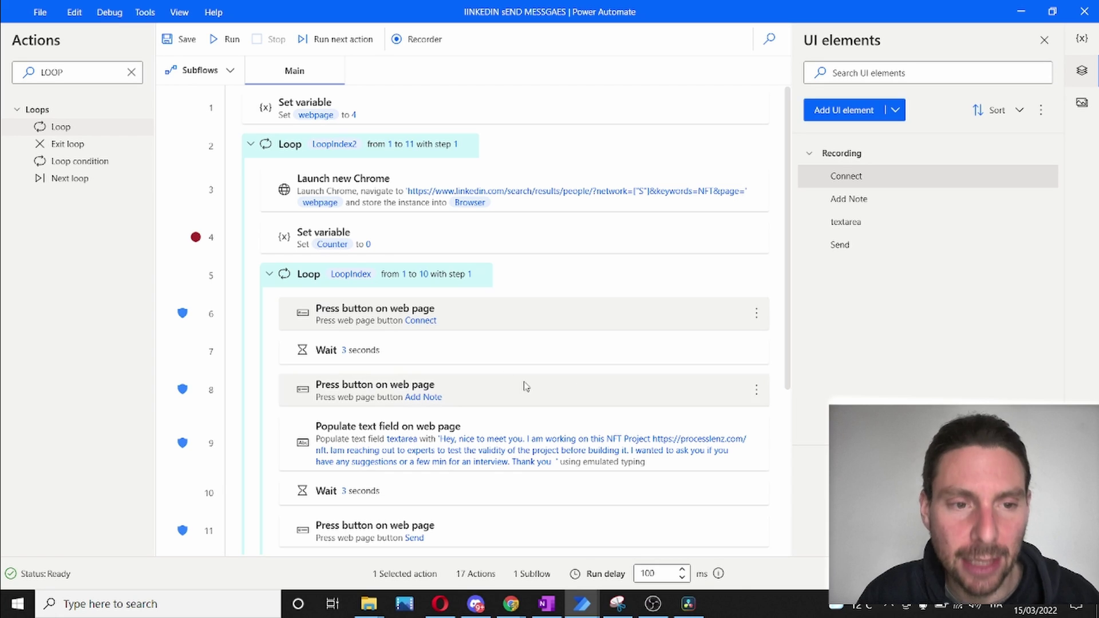
scroll(476, 330, down, 5)
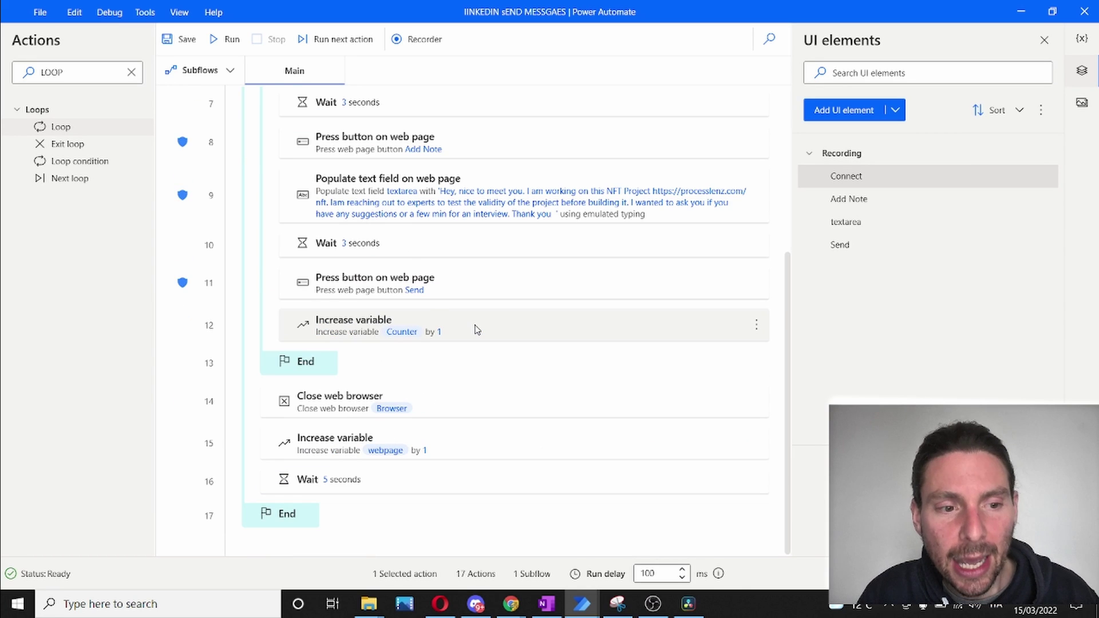
scroll(475, 330, up, 5)
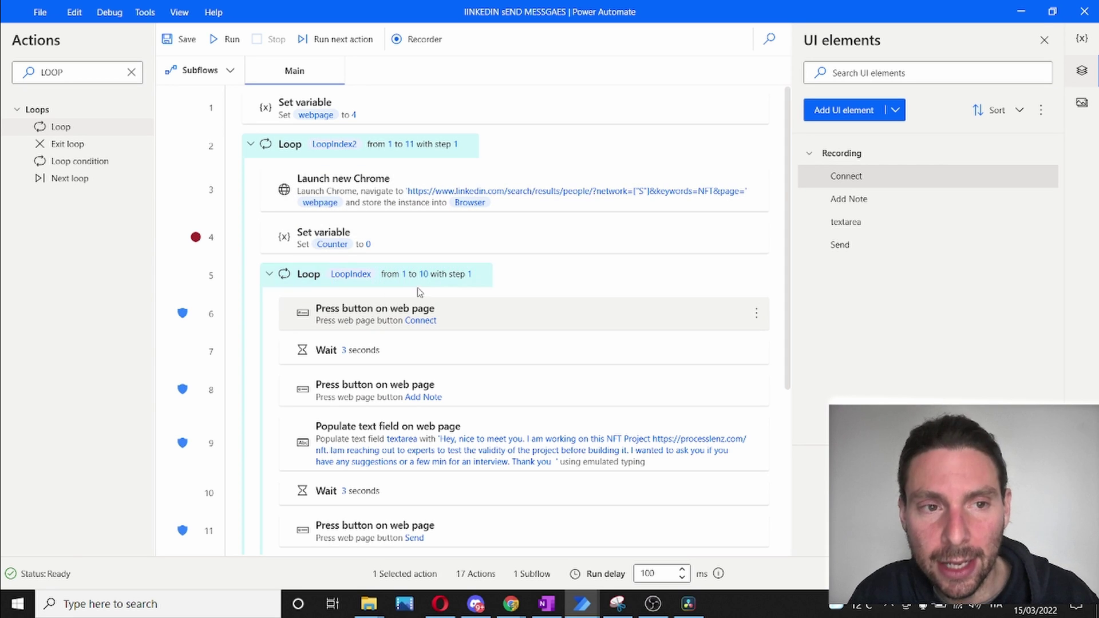
key(alt+Tab)
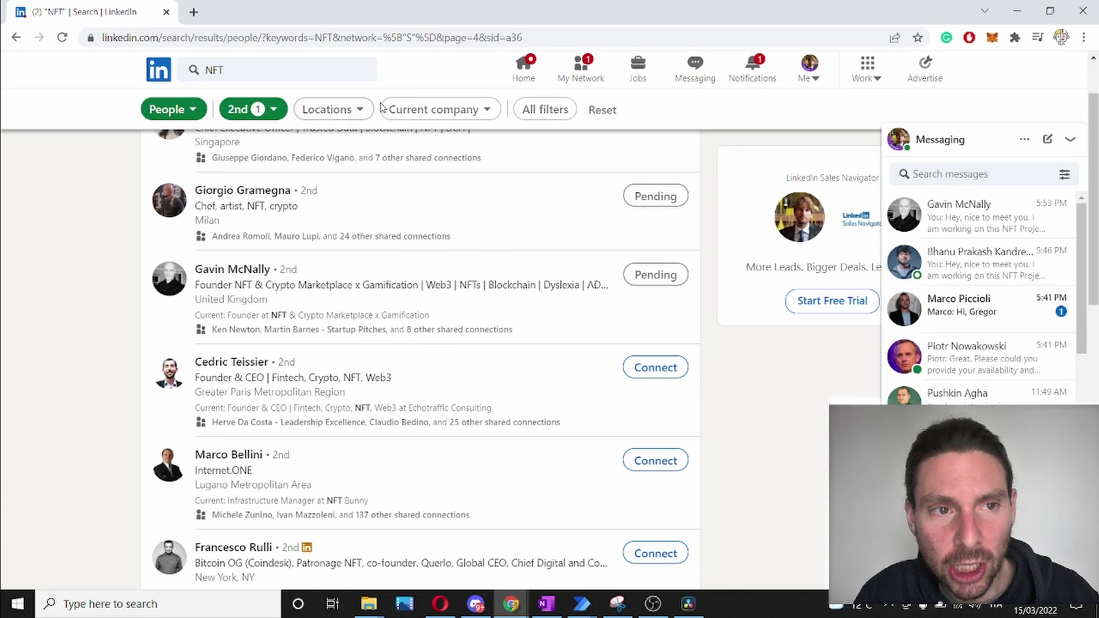
Change the LinkedIn search URL from page=4 to page=5 and load it
click(477, 37)
click(477, 37)
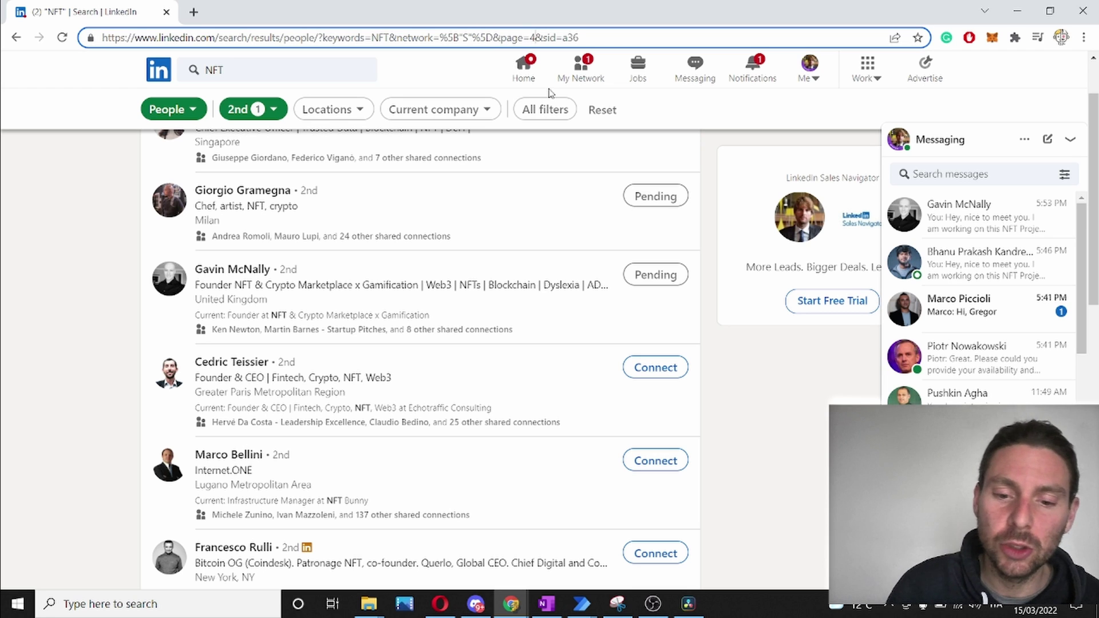
key(BackSpace)
text(5)
key(Return)
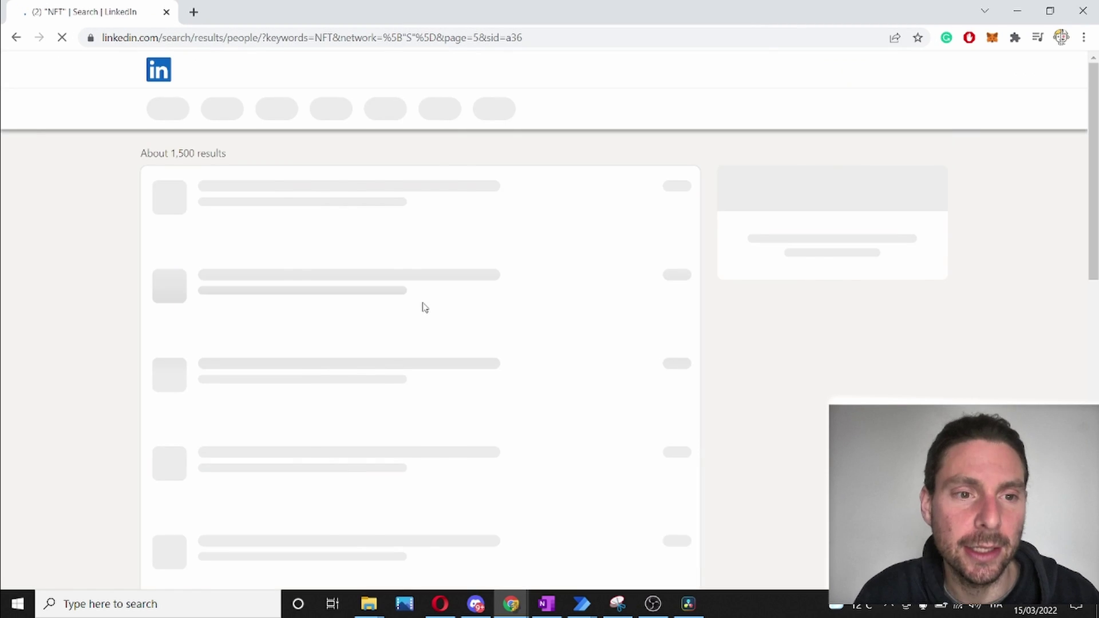
key(alt+Tab)
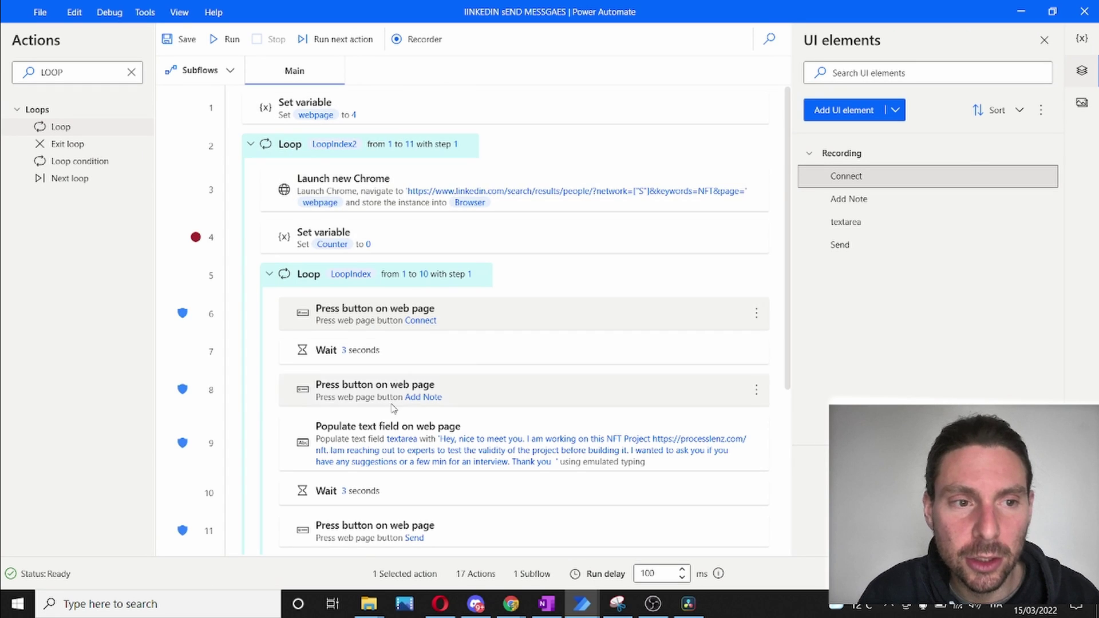
scroll(394, 408, down, 5)
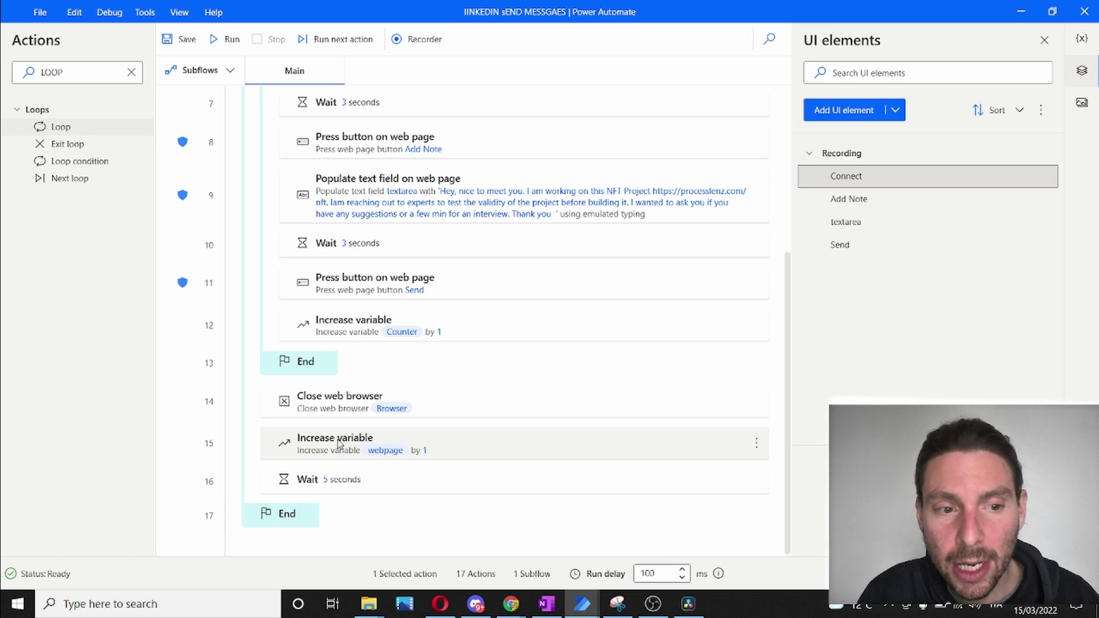
scroll(351, 551, up, 3)
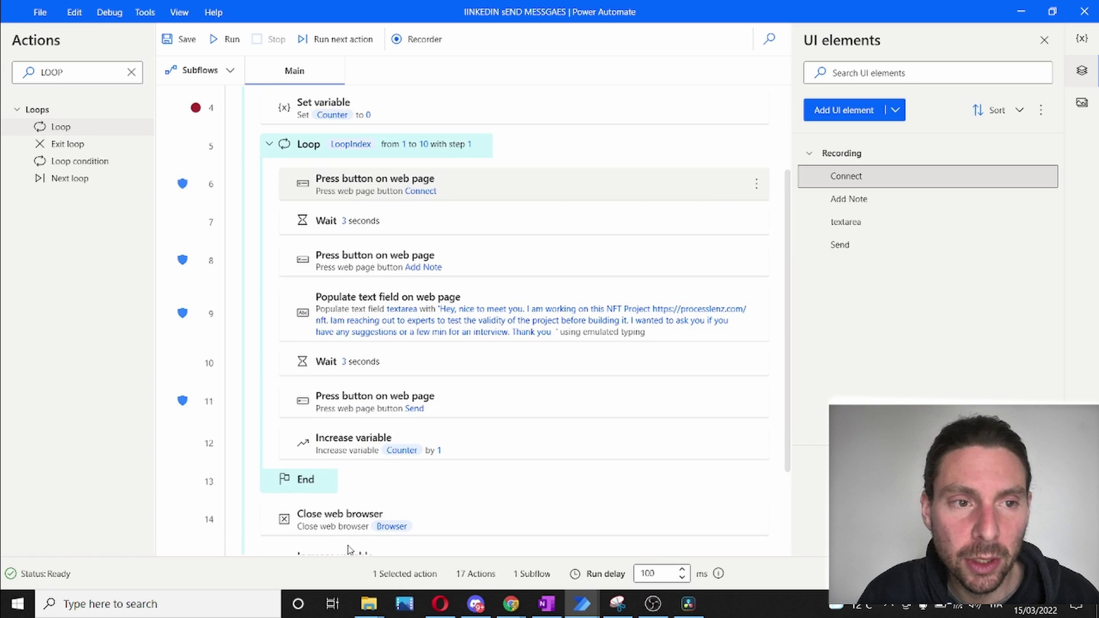
scroll(351, 551, up, 3)
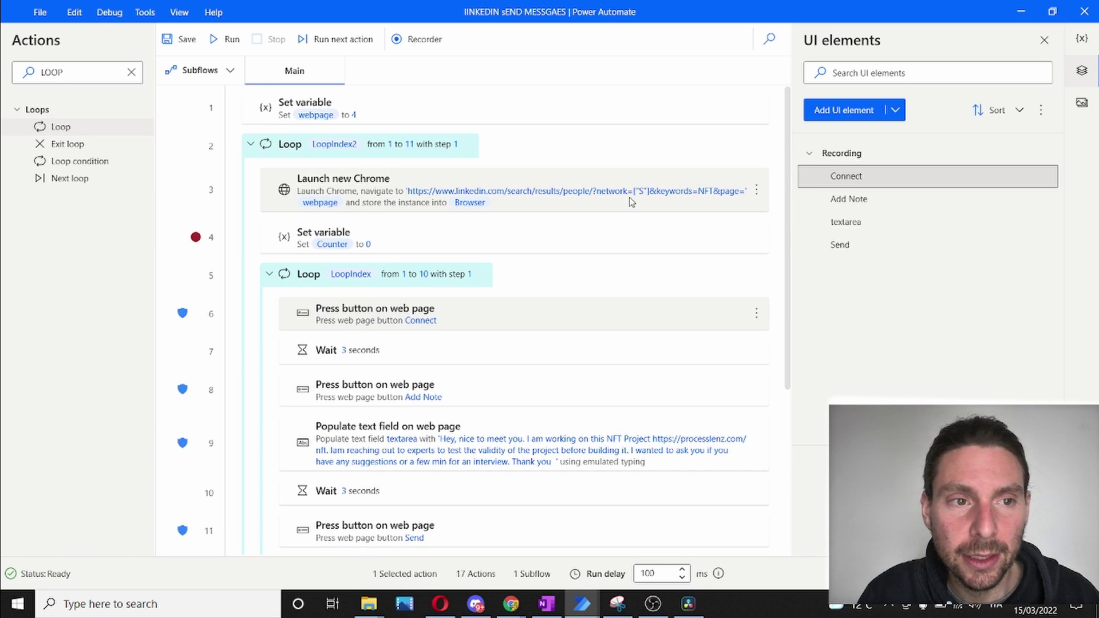
double_click(660, 194)
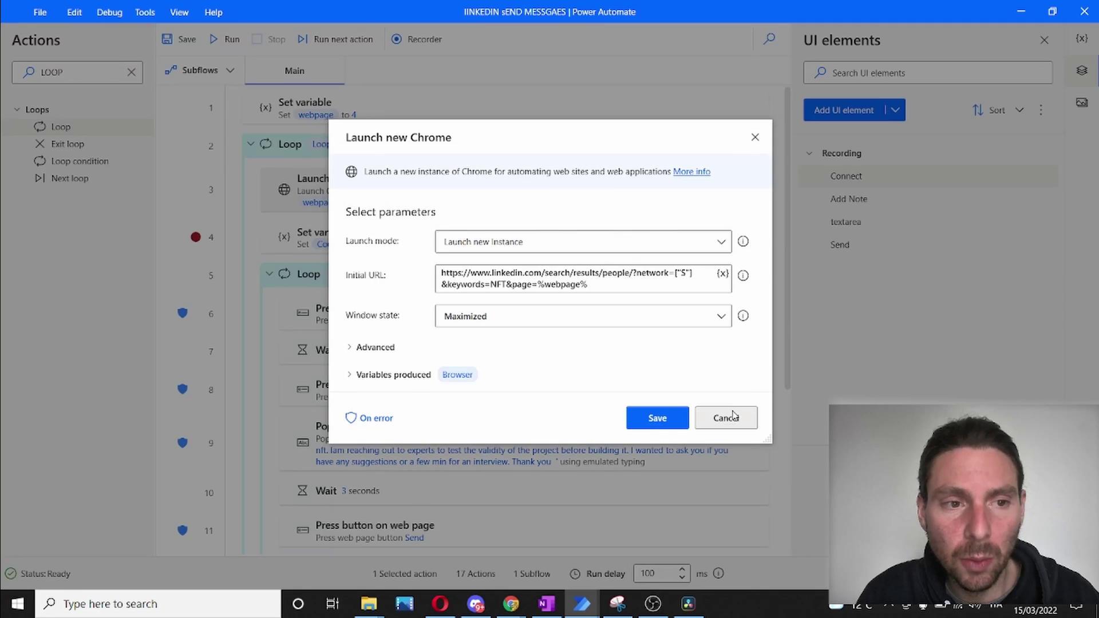
click(727, 417)
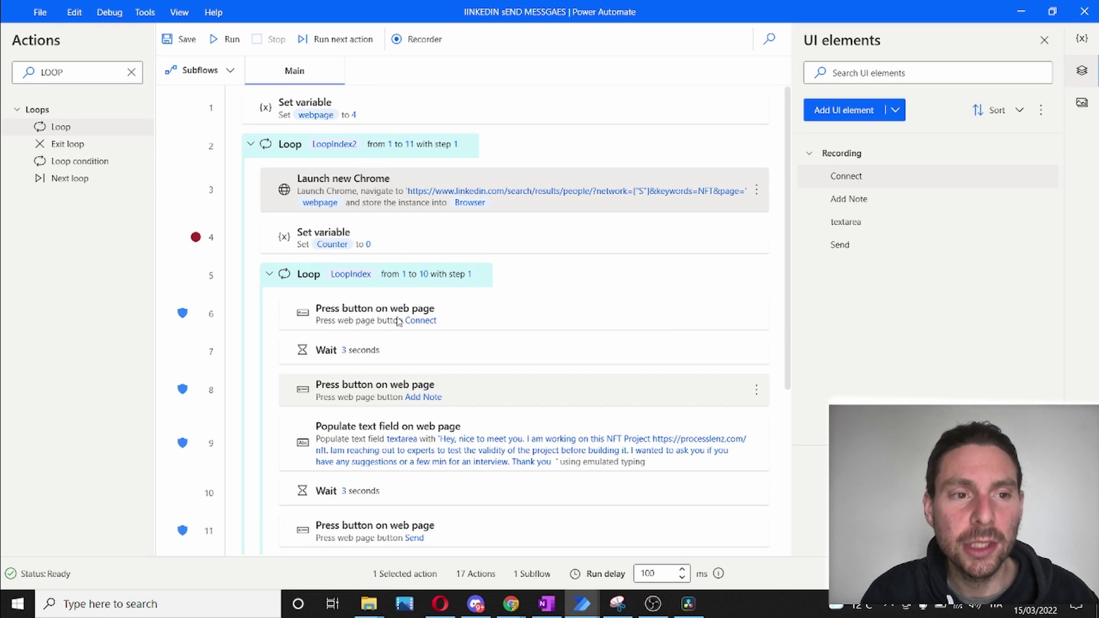
click(358, 239)
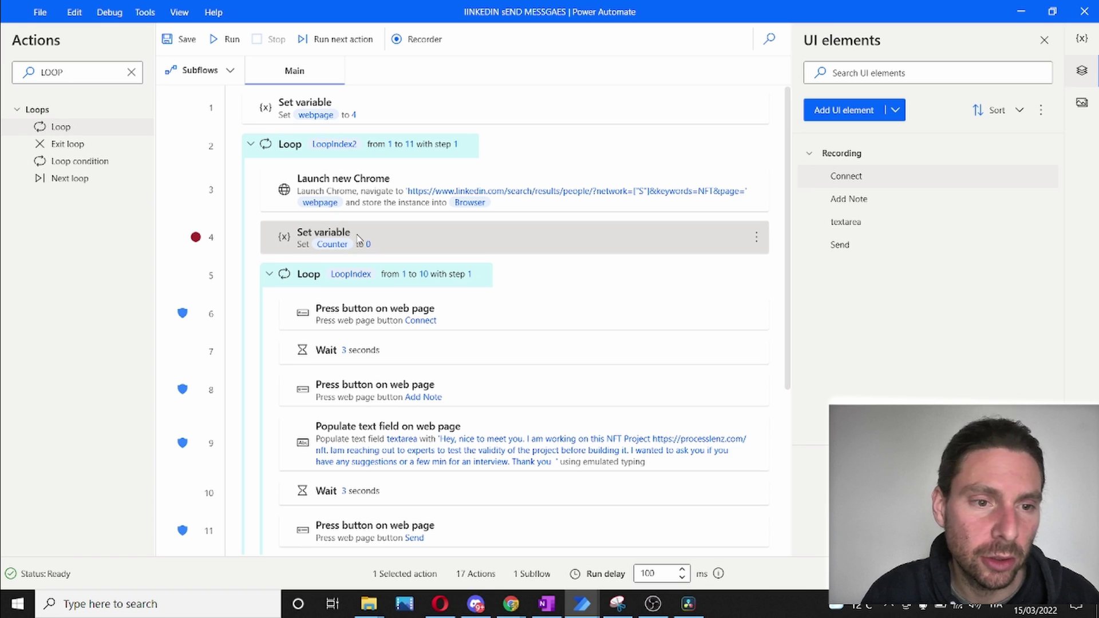